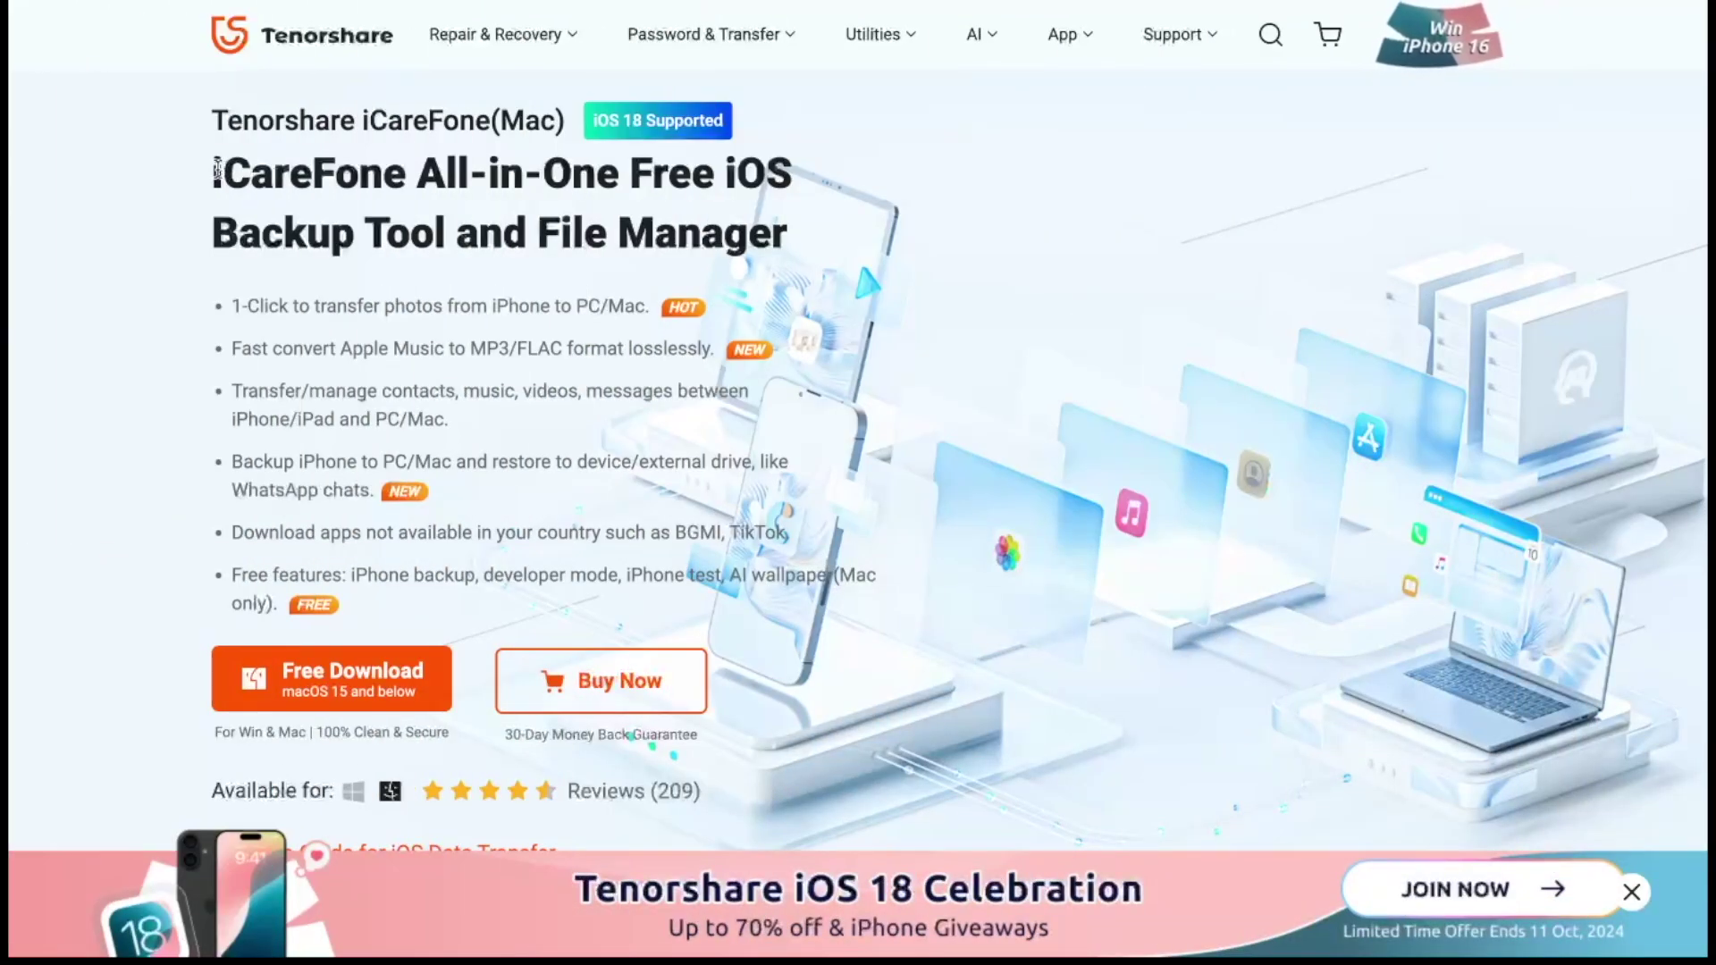
mouse_move(215, 171)
left_mouse_down()
mouse_move(512, 187)
mouse_move(792, 252)
left_mouse_up()
left_click(815, 283)
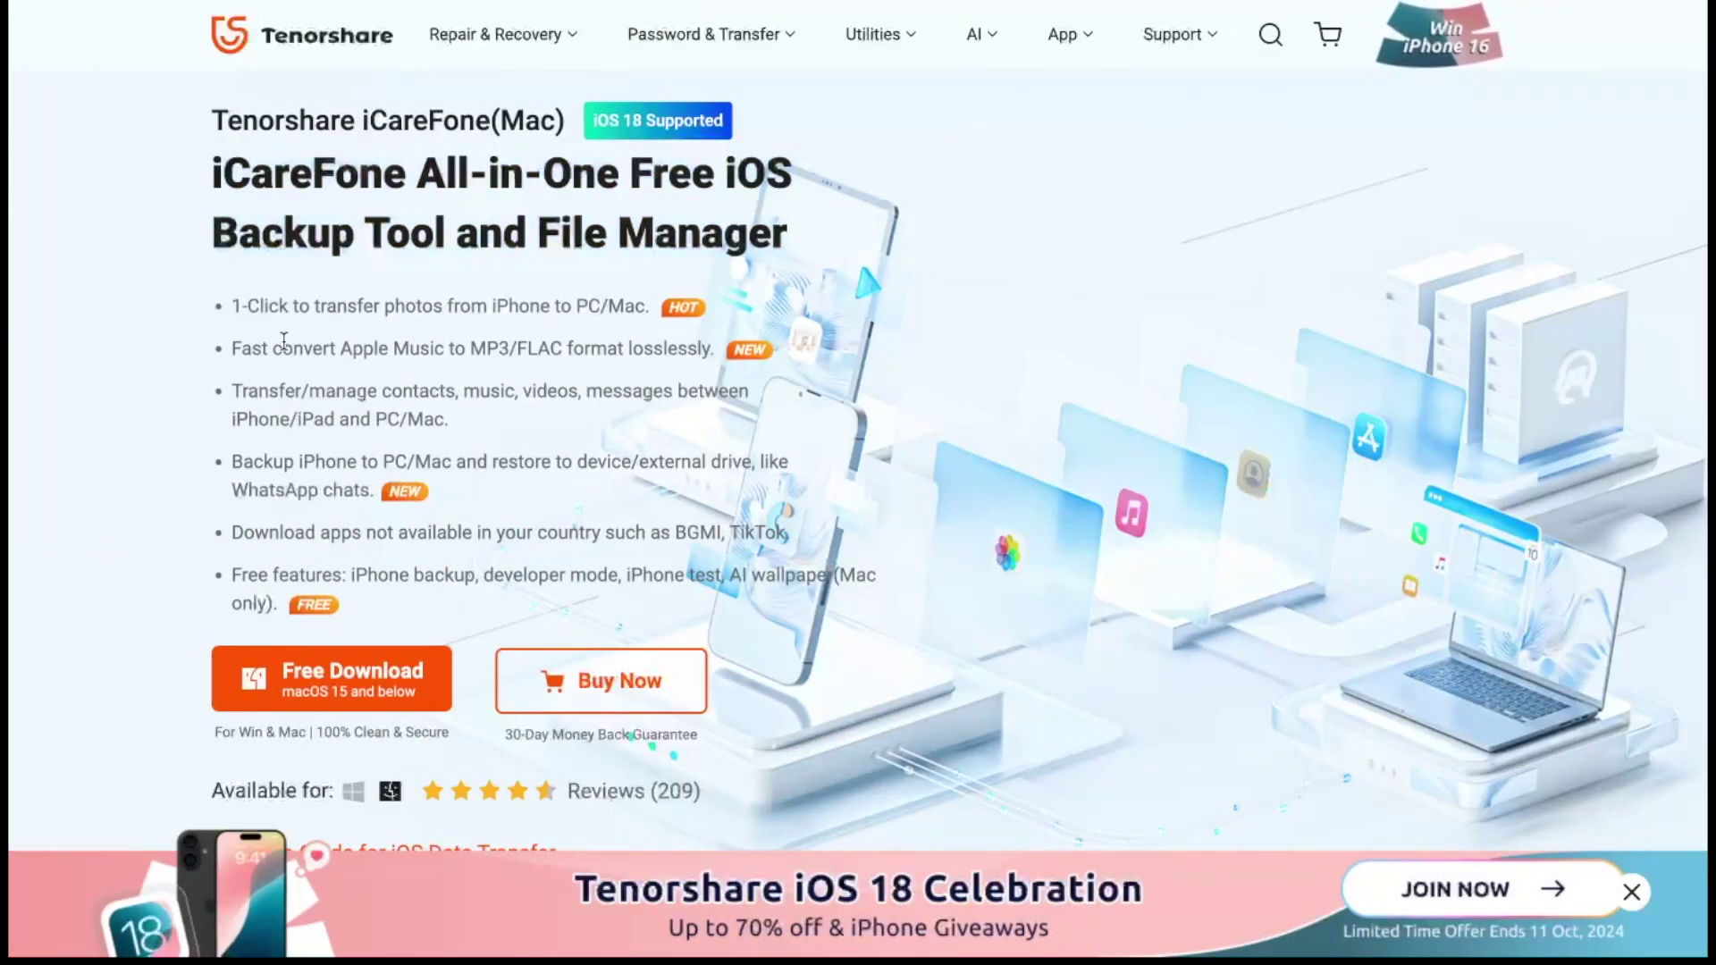
mouse_move(234, 305)
left_mouse_down()
mouse_move(610, 349)
mouse_move(662, 322)
left_mouse_up()
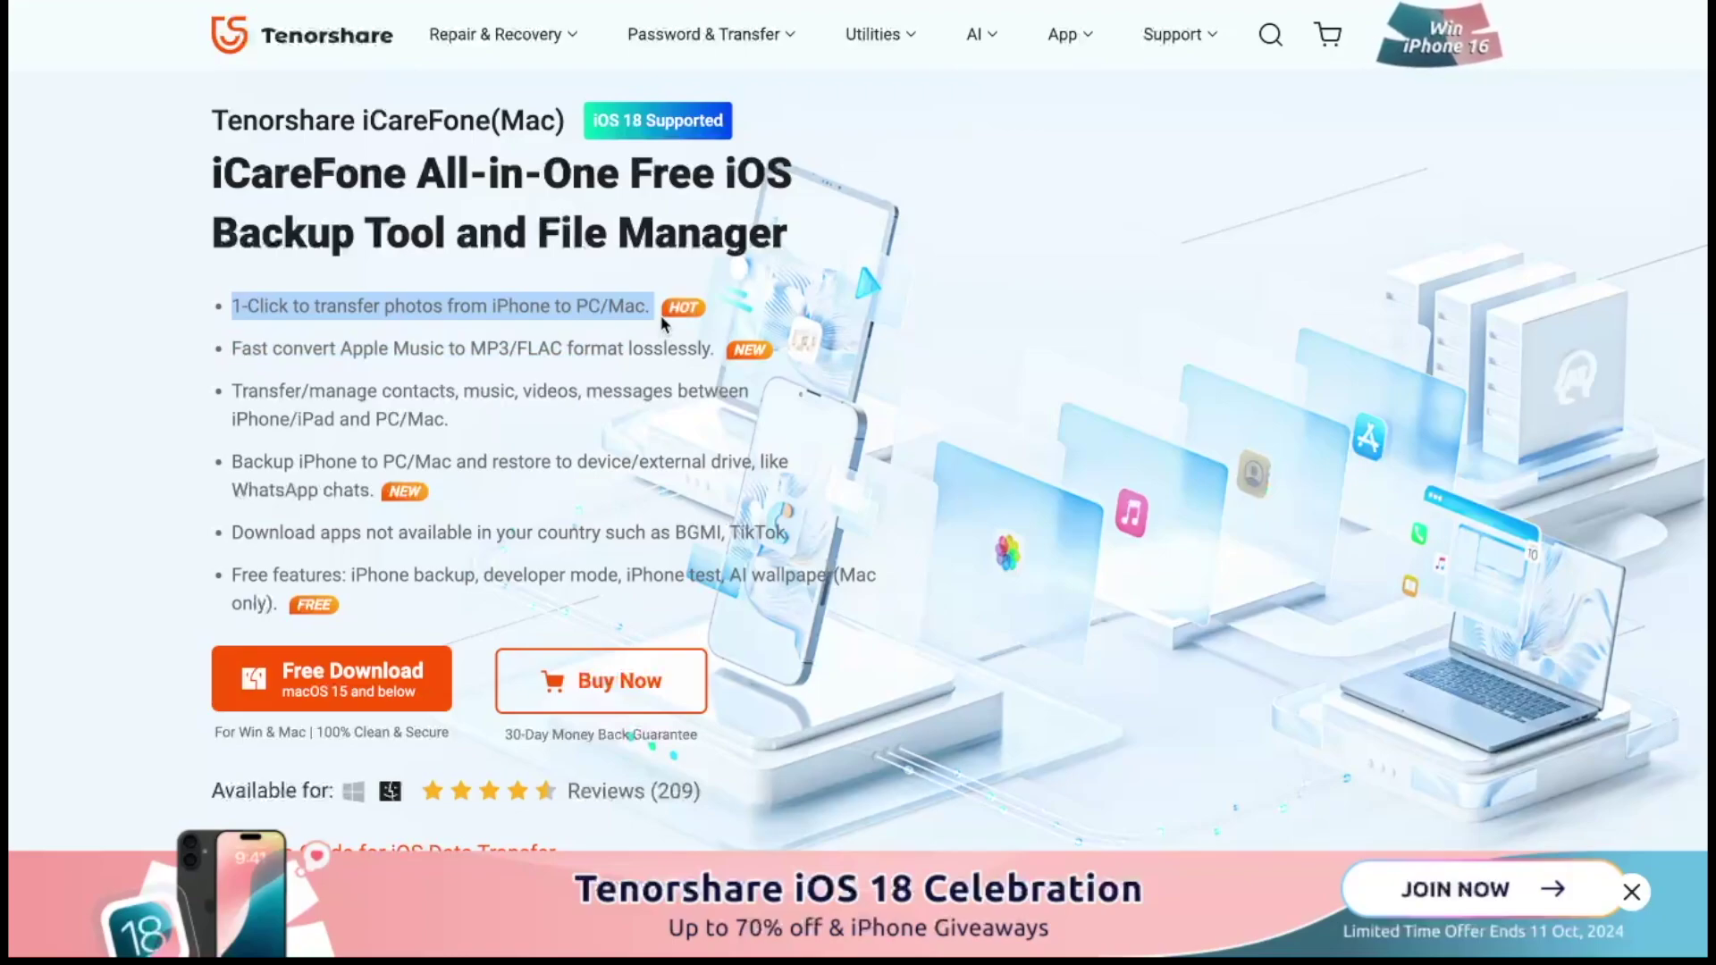
left_click(574, 351)
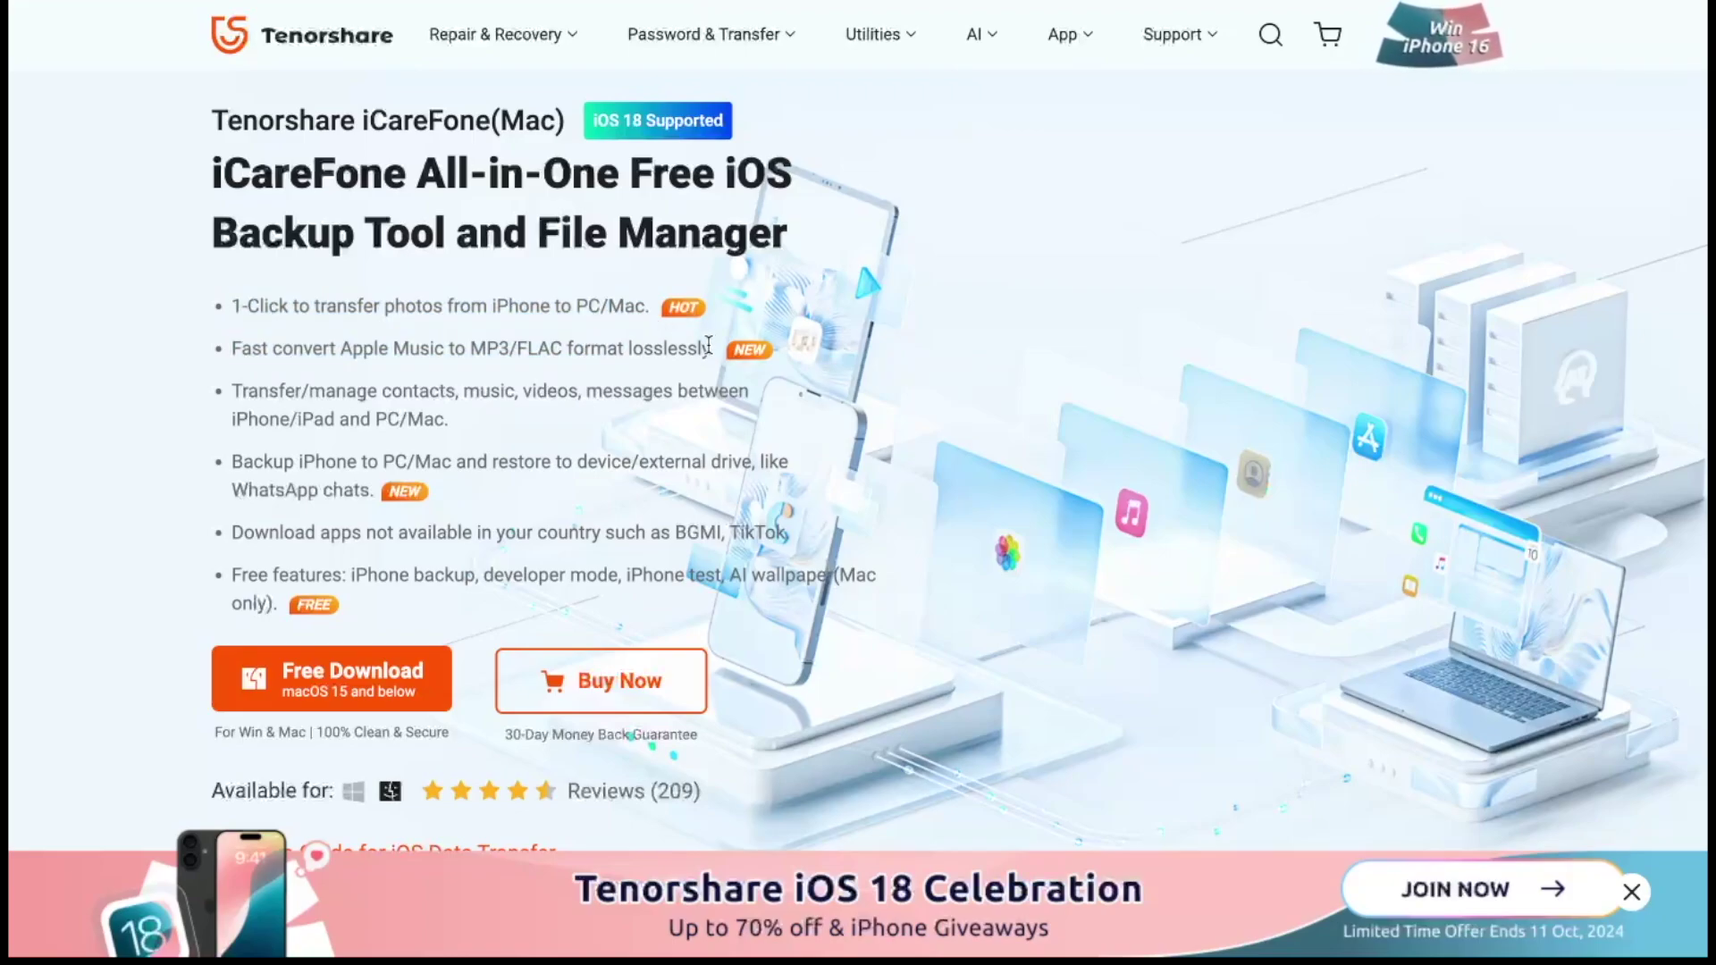
left_click_drag(277, 381, 495, 419)
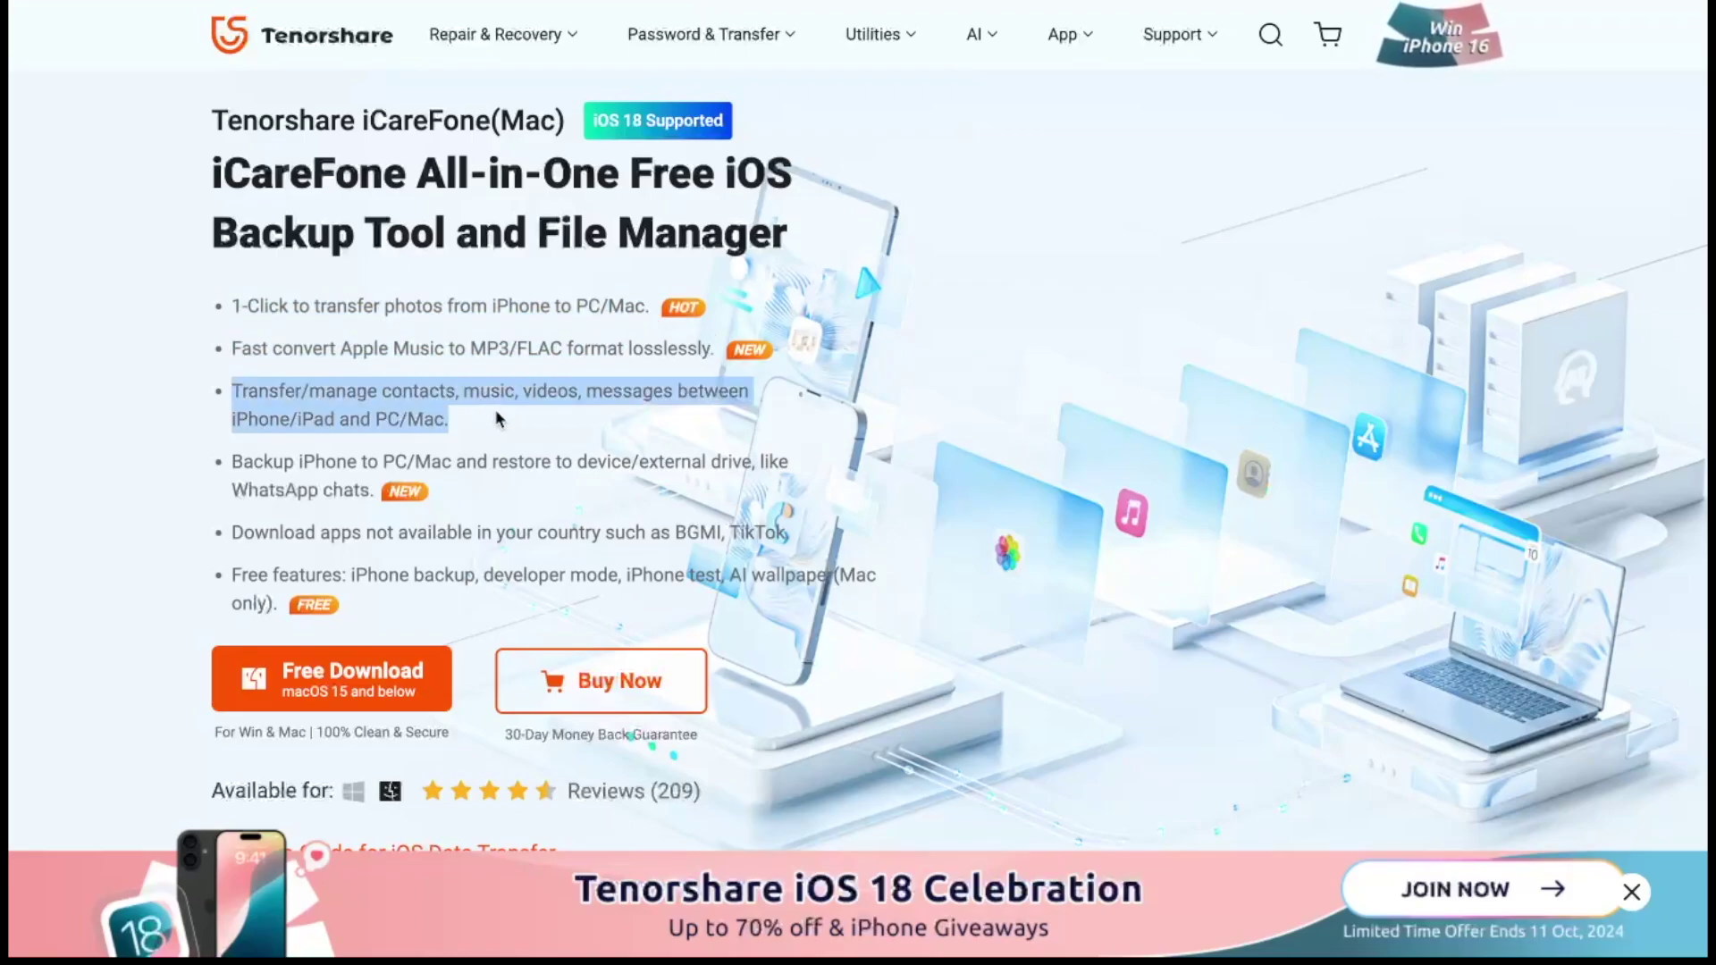
left_click(344, 487)
scroll(334, 465, "down", 1)
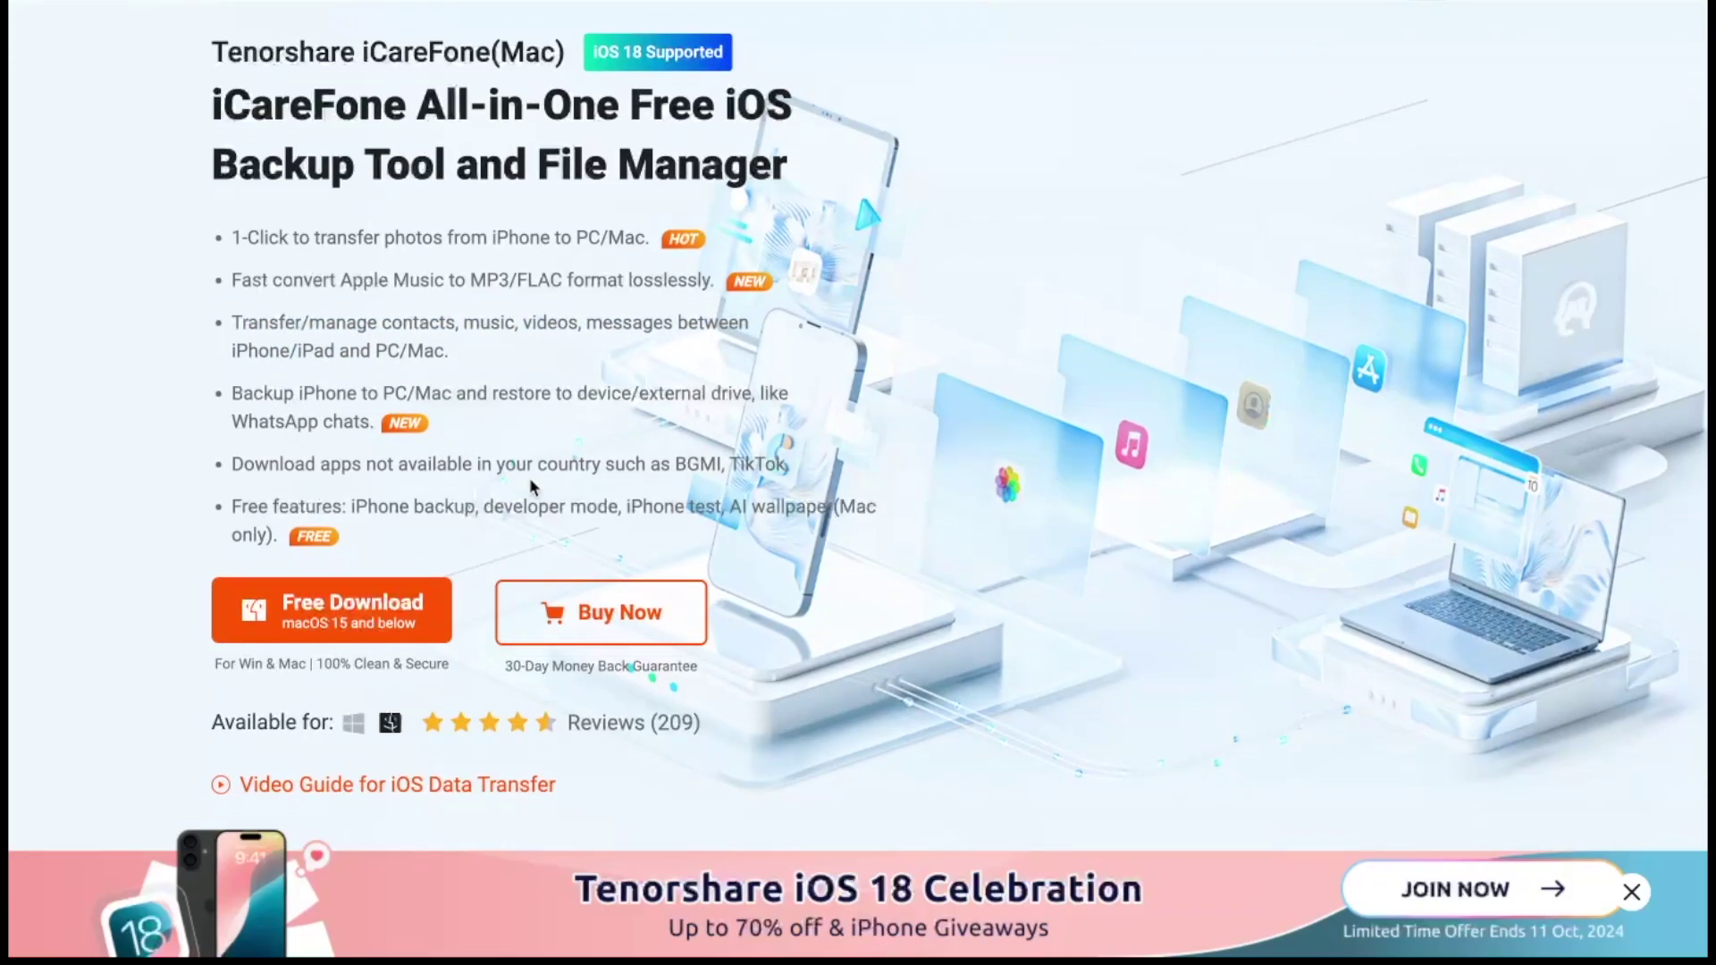
scroll(530, 478, "down", 3)
scroll(530, 478, "down", 2)
scroll(530, 478, "down", 3)
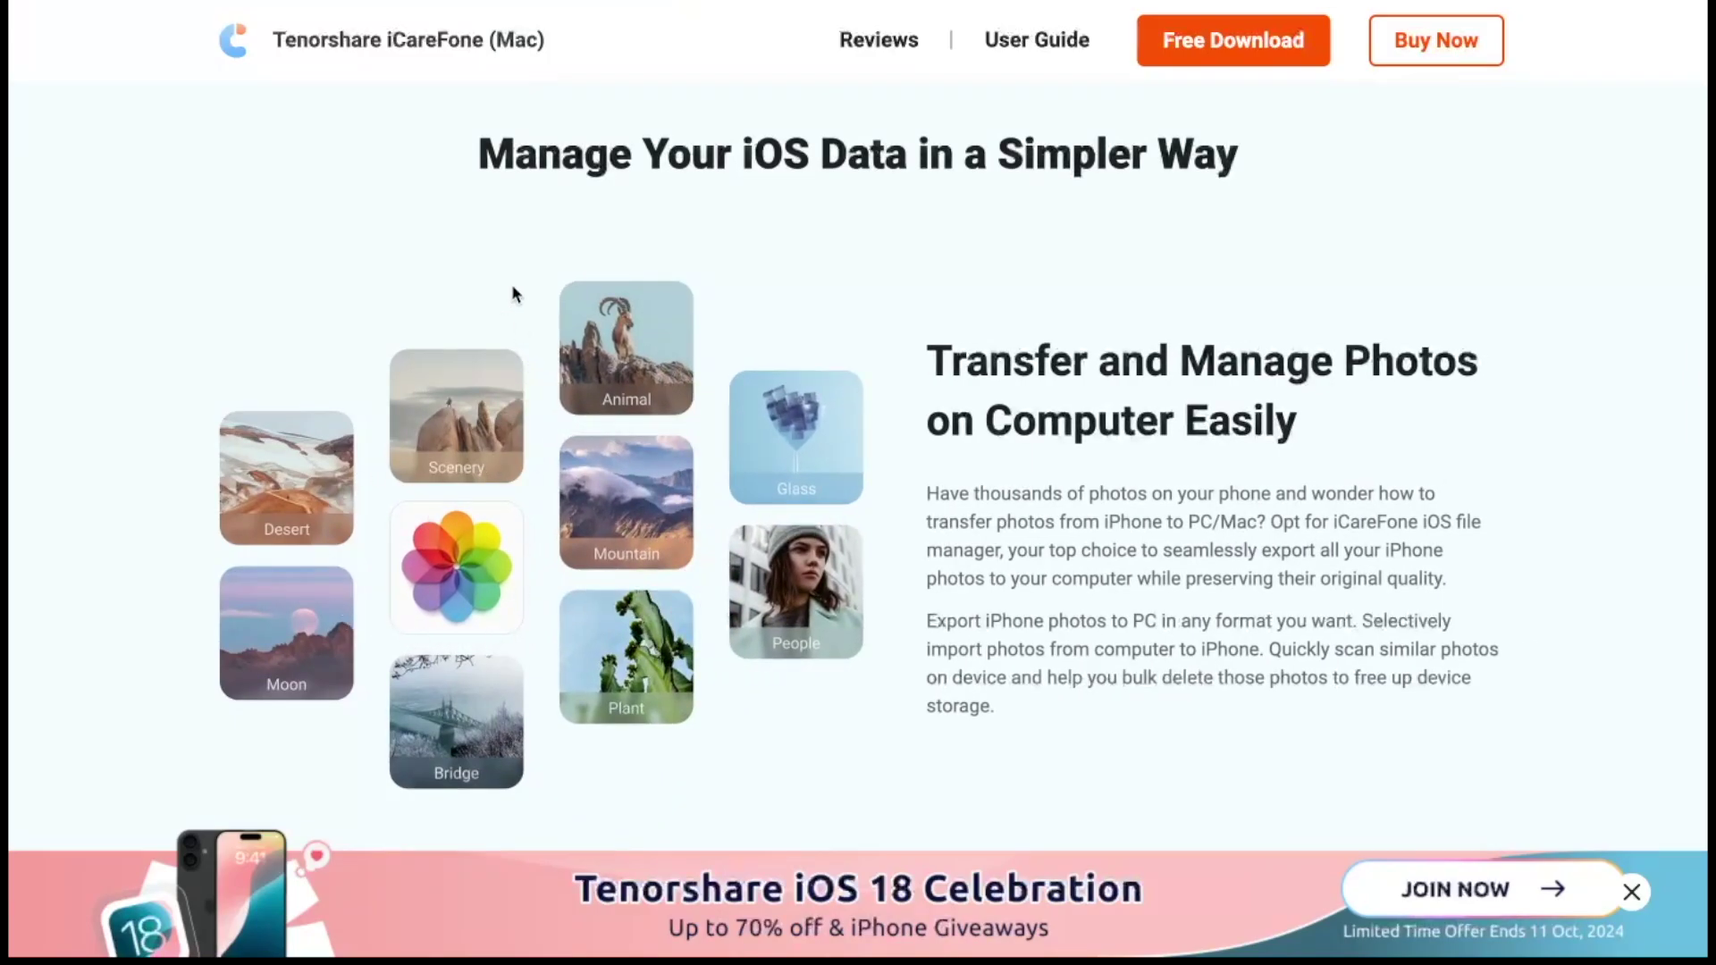
scroll(772, 575, "down", 5)
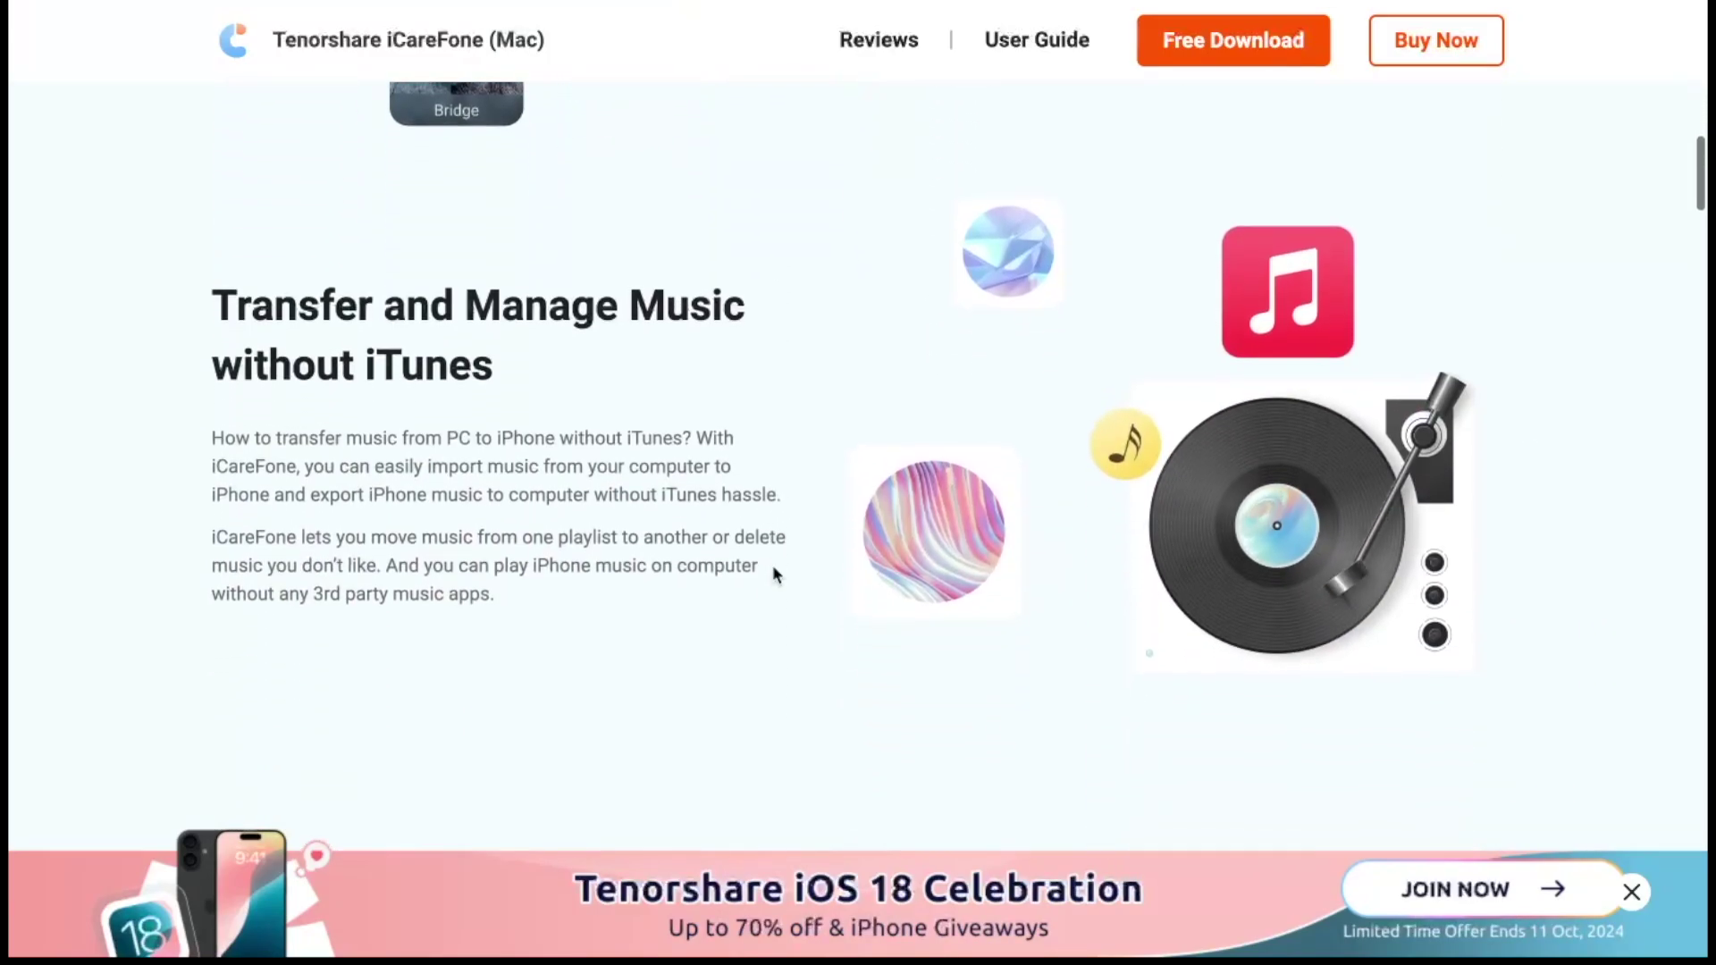
scroll(1079, 442, "down", 5)
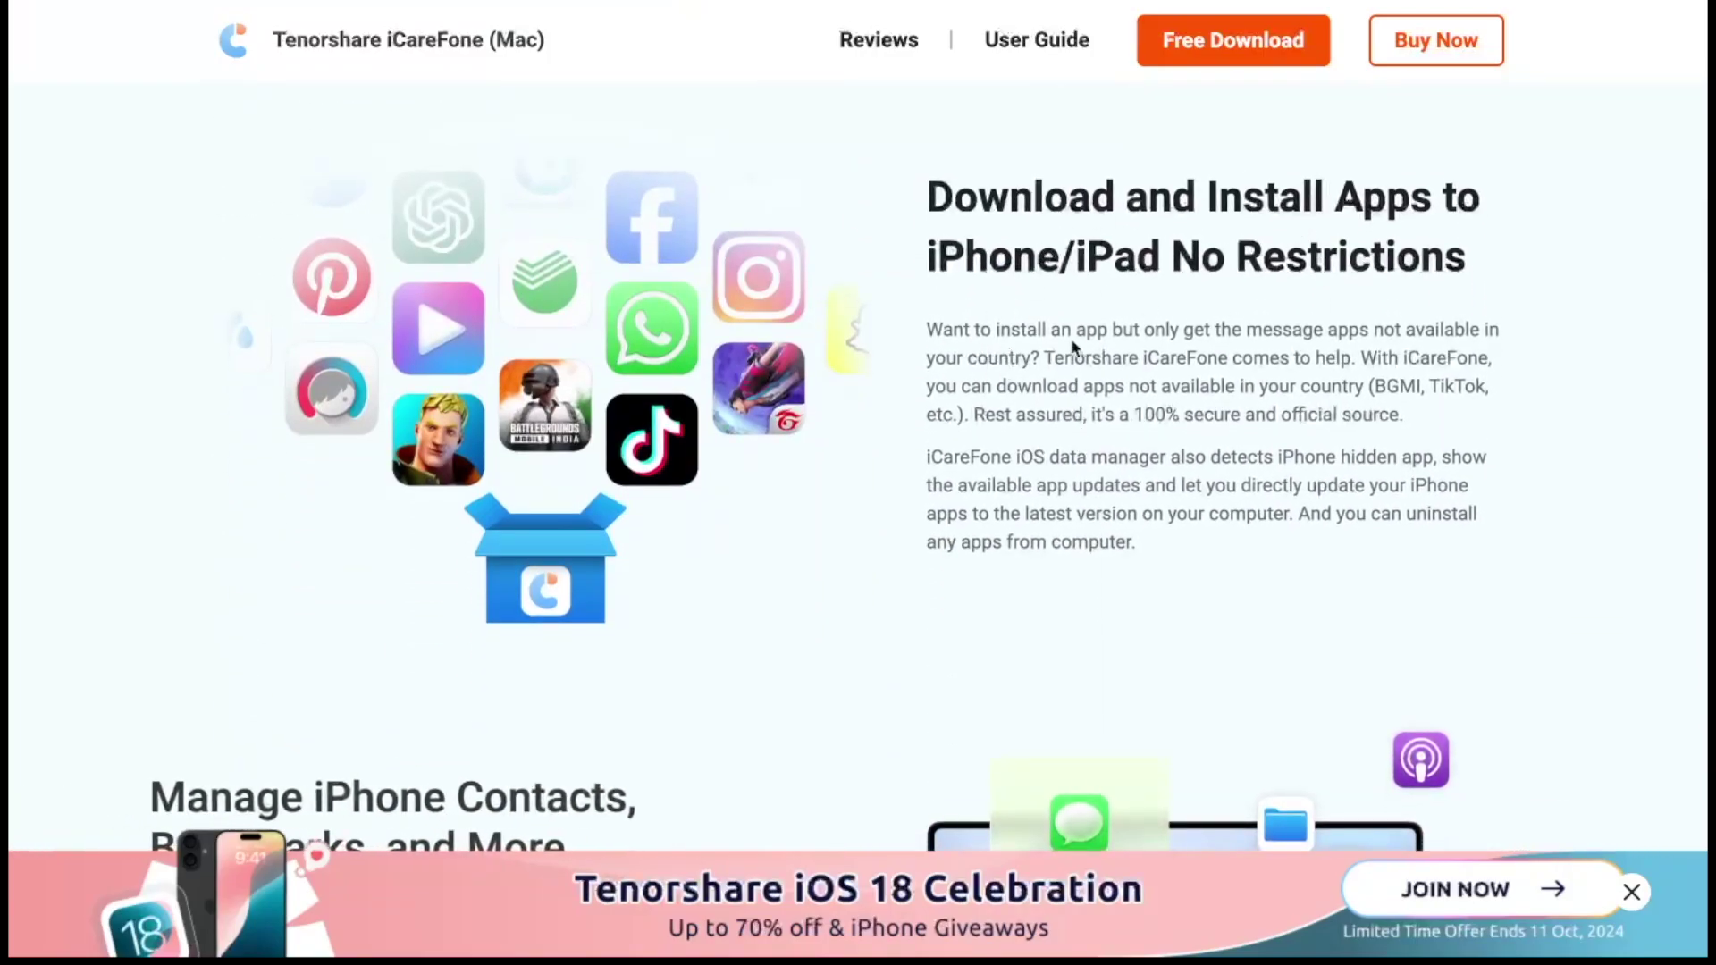
scroll(877, 455, "down", 3)
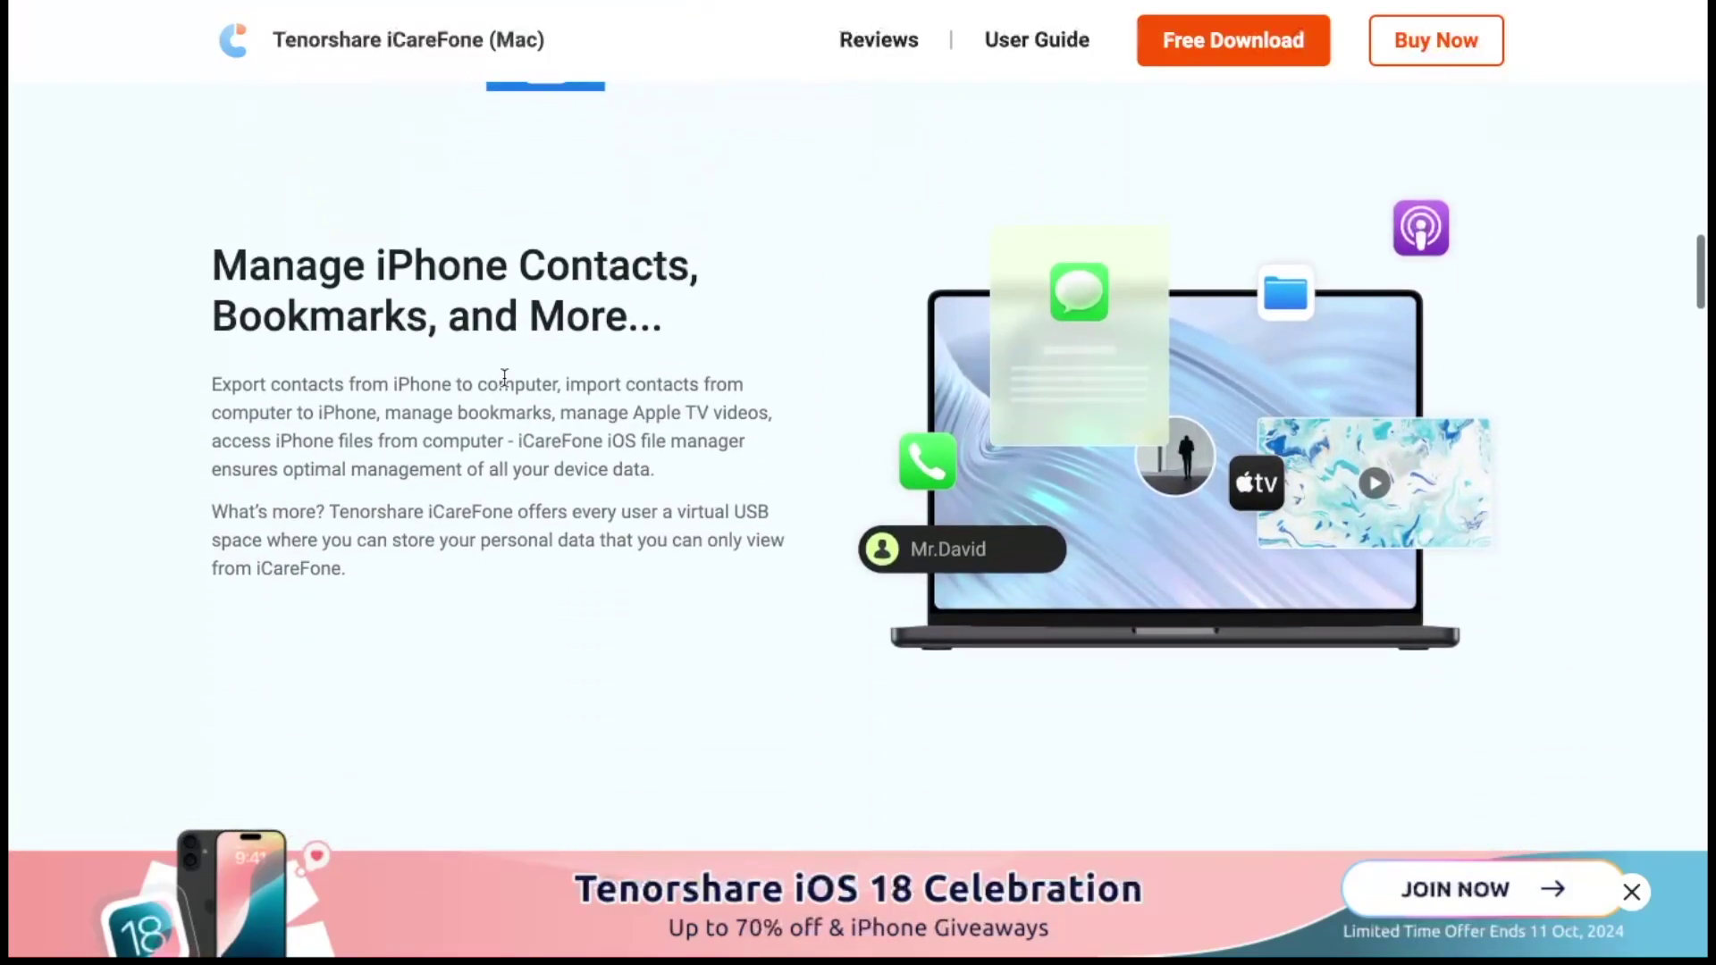
scroll(877, 454, "down", 5)
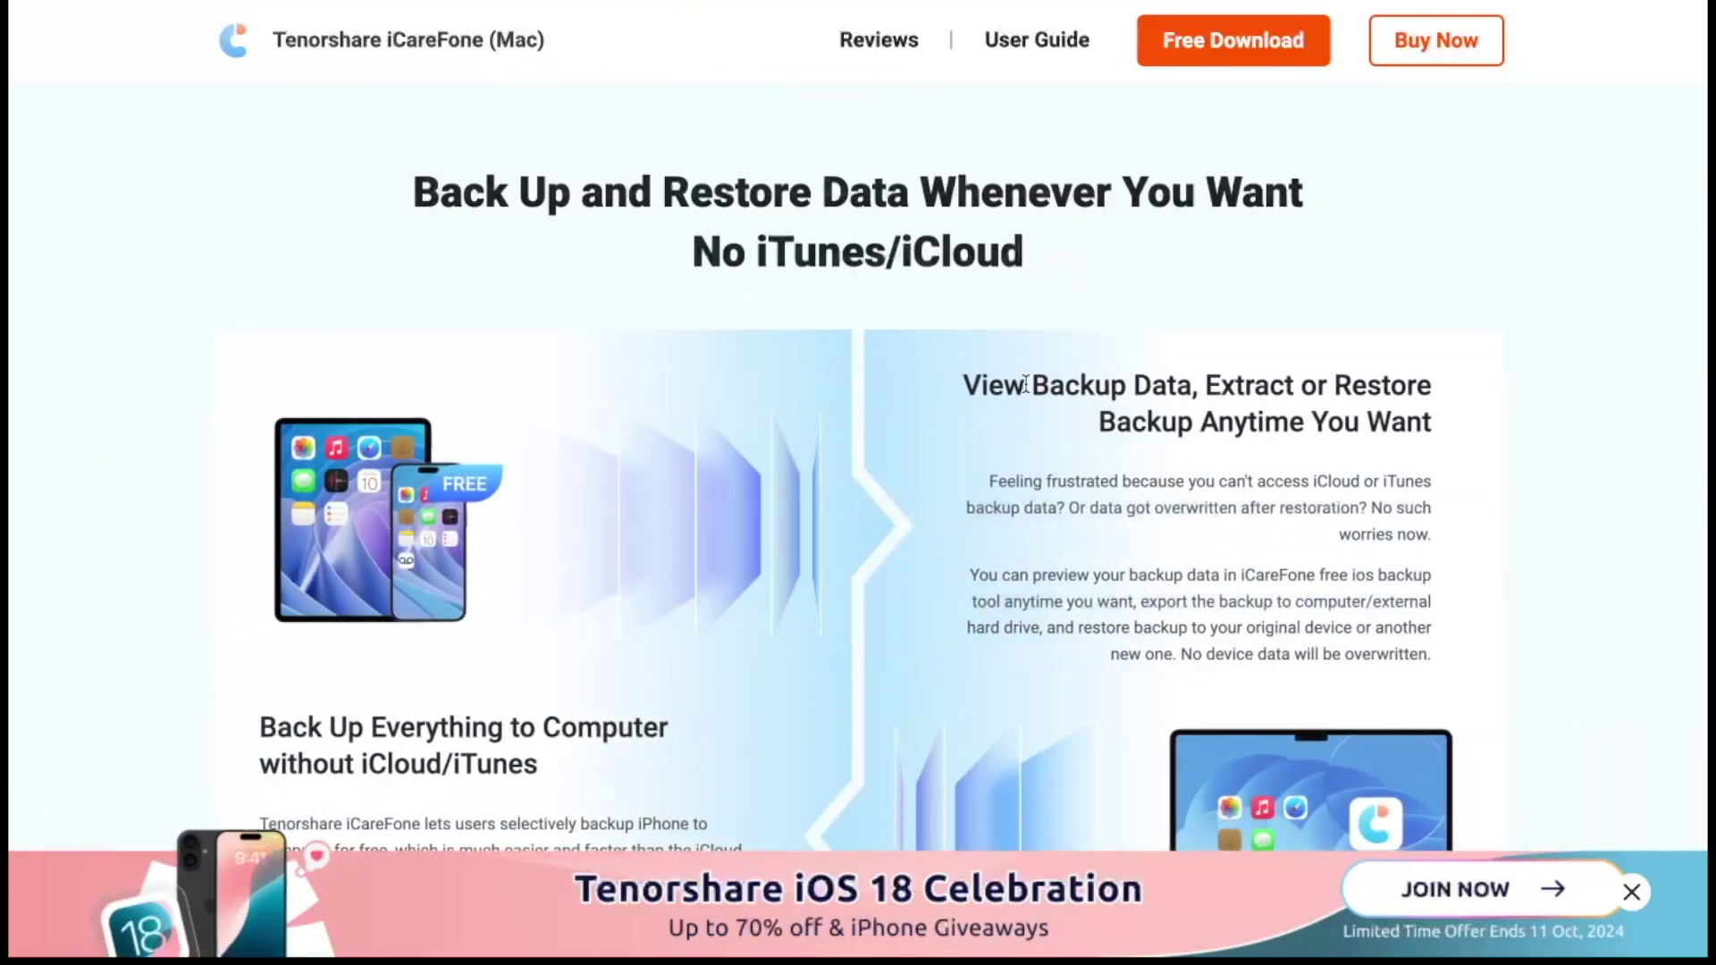
scroll(1025, 385, "down", 1)
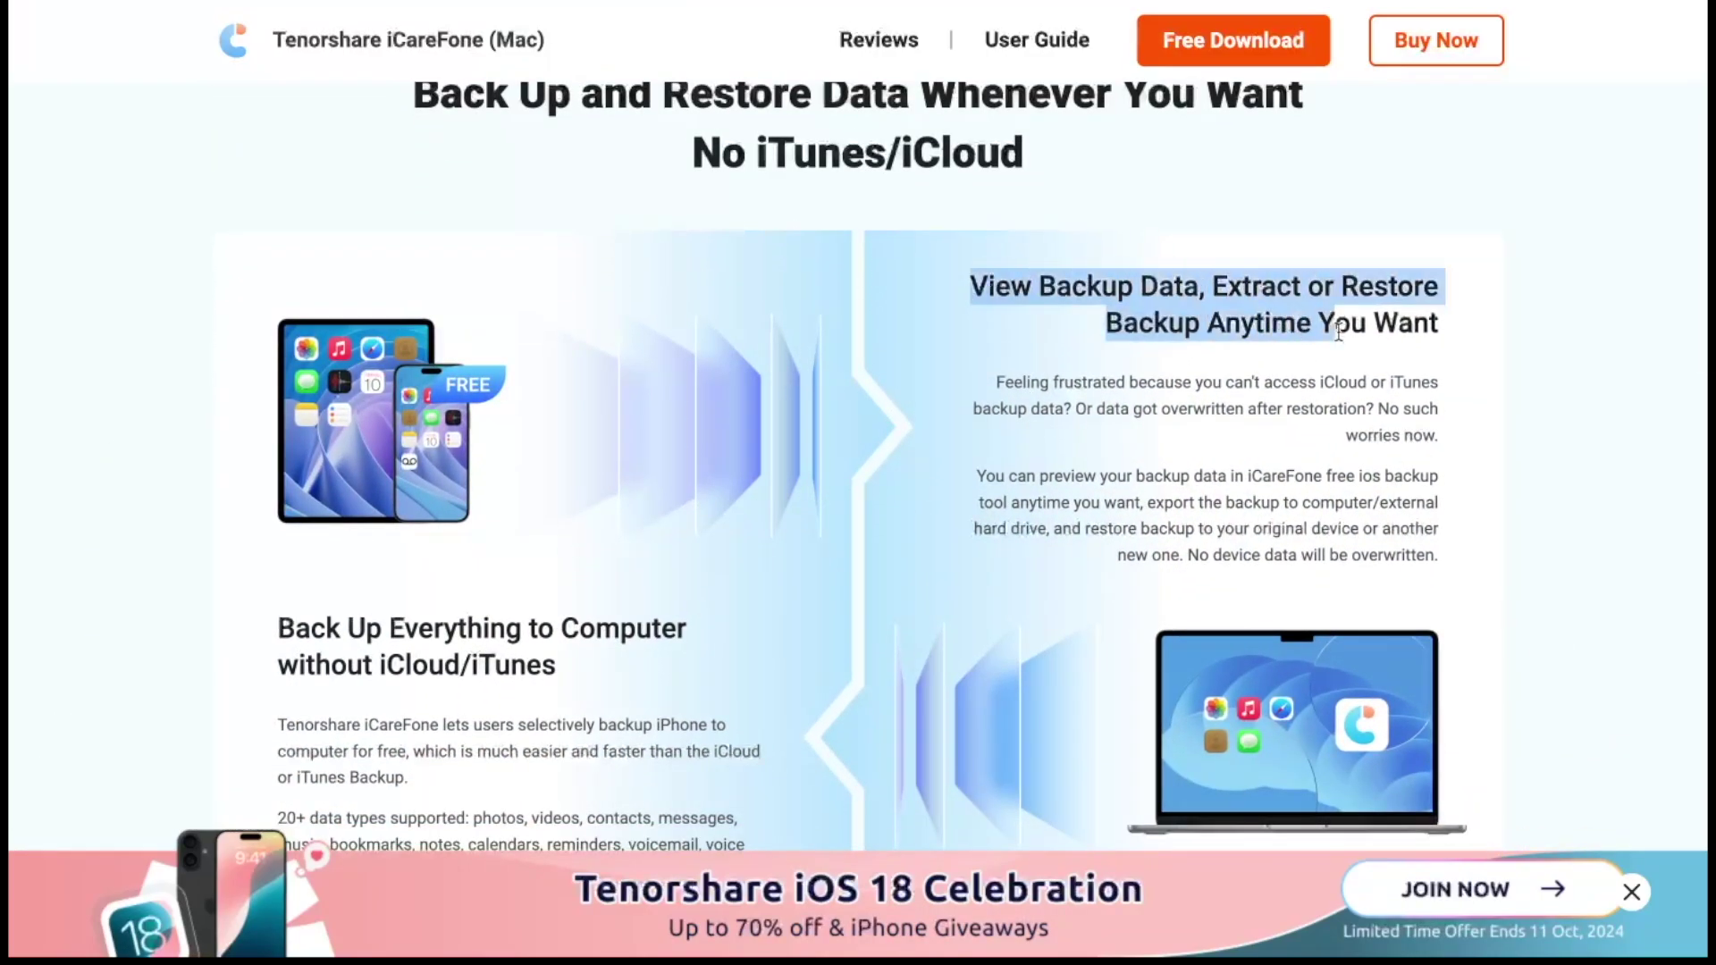
left_click_drag(963, 294, 1433, 337)
left_click(1268, 372)
scroll(1004, 454, "down", 1)
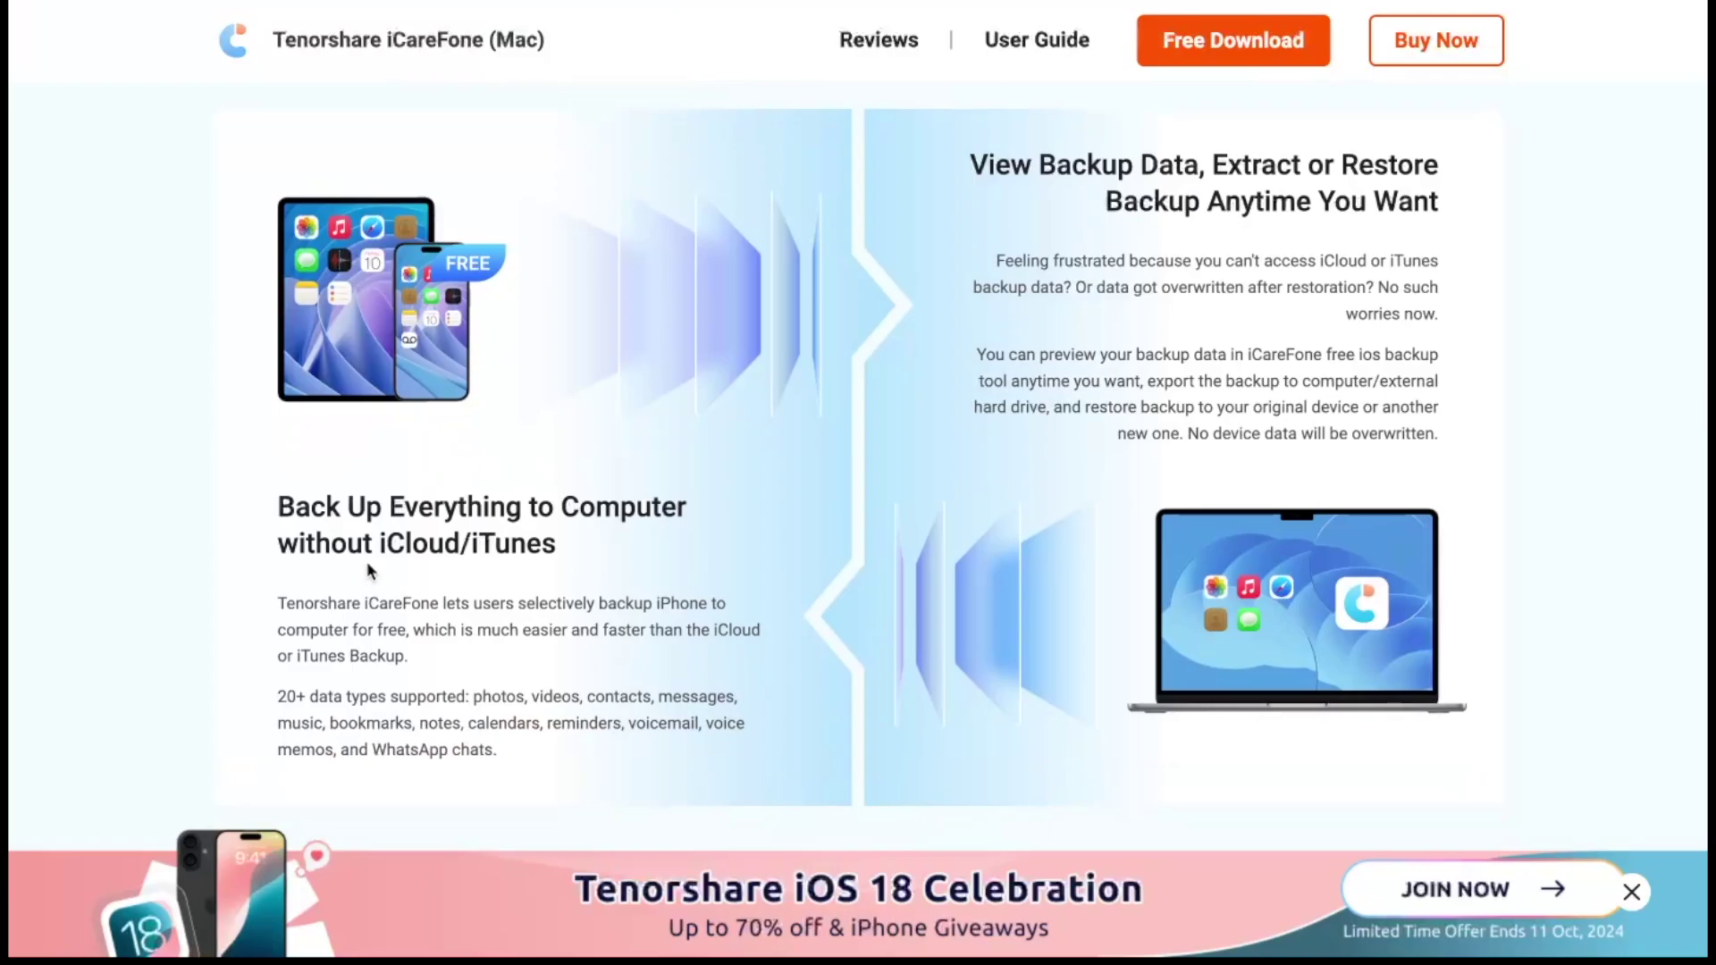
scroll(769, 523, "down", 3)
scroll(771, 530, "down", 3)
key("Home")
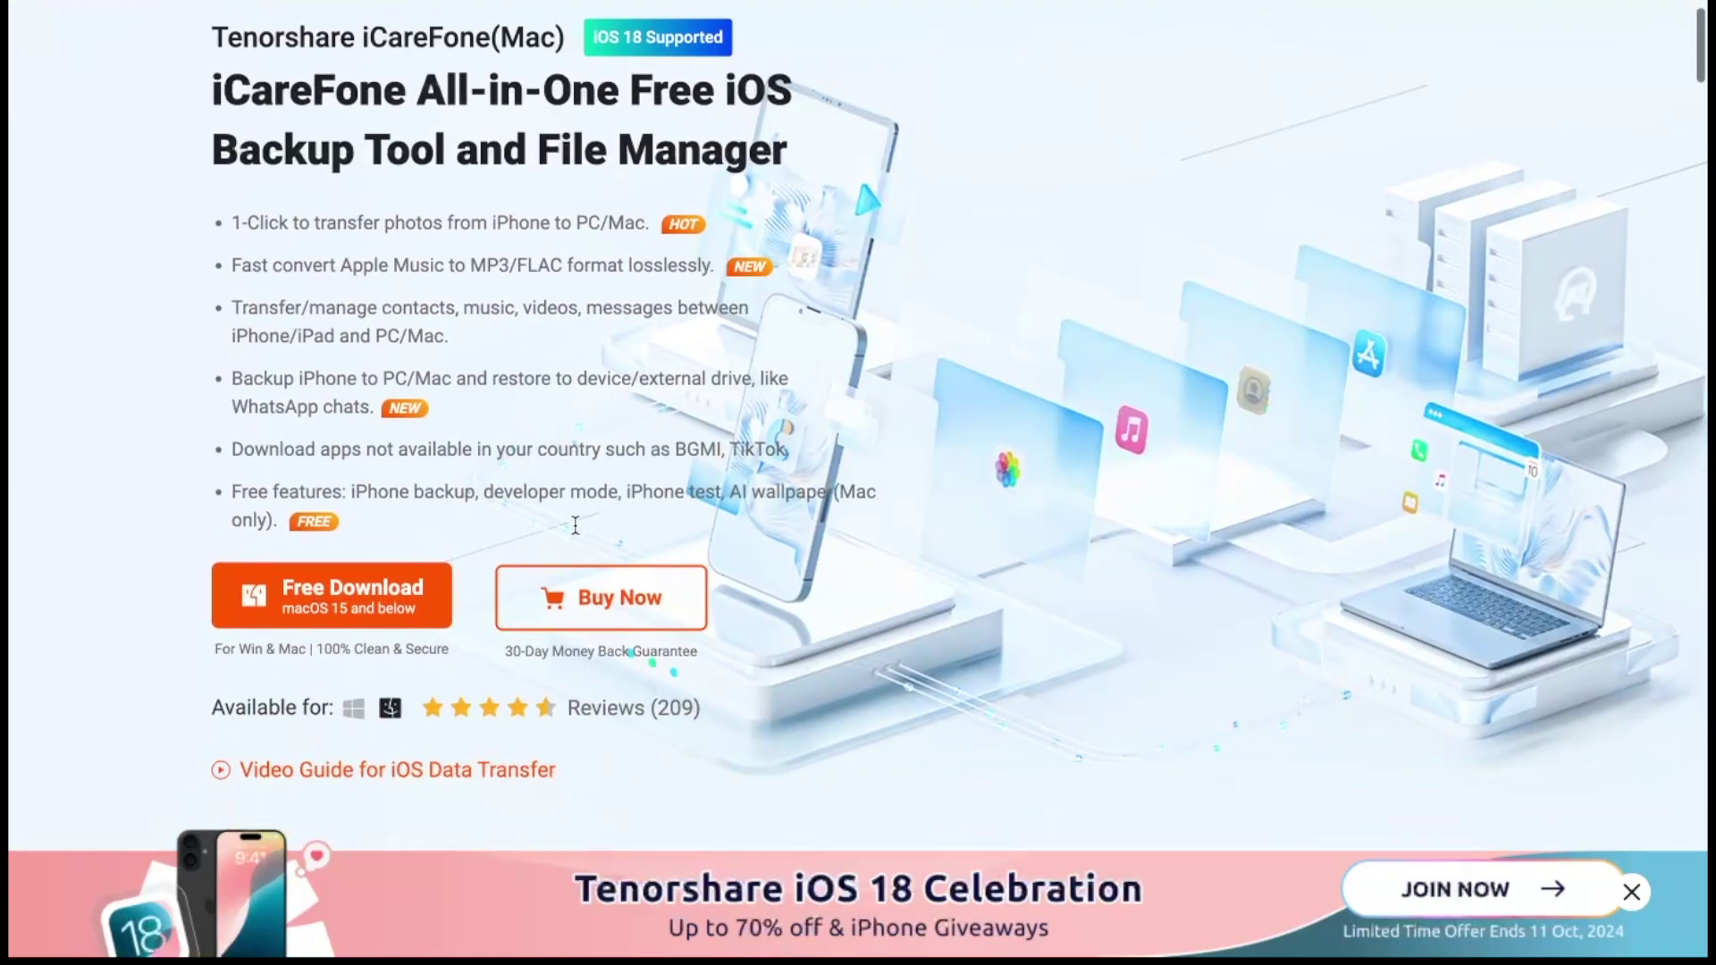
left_click(390, 709)
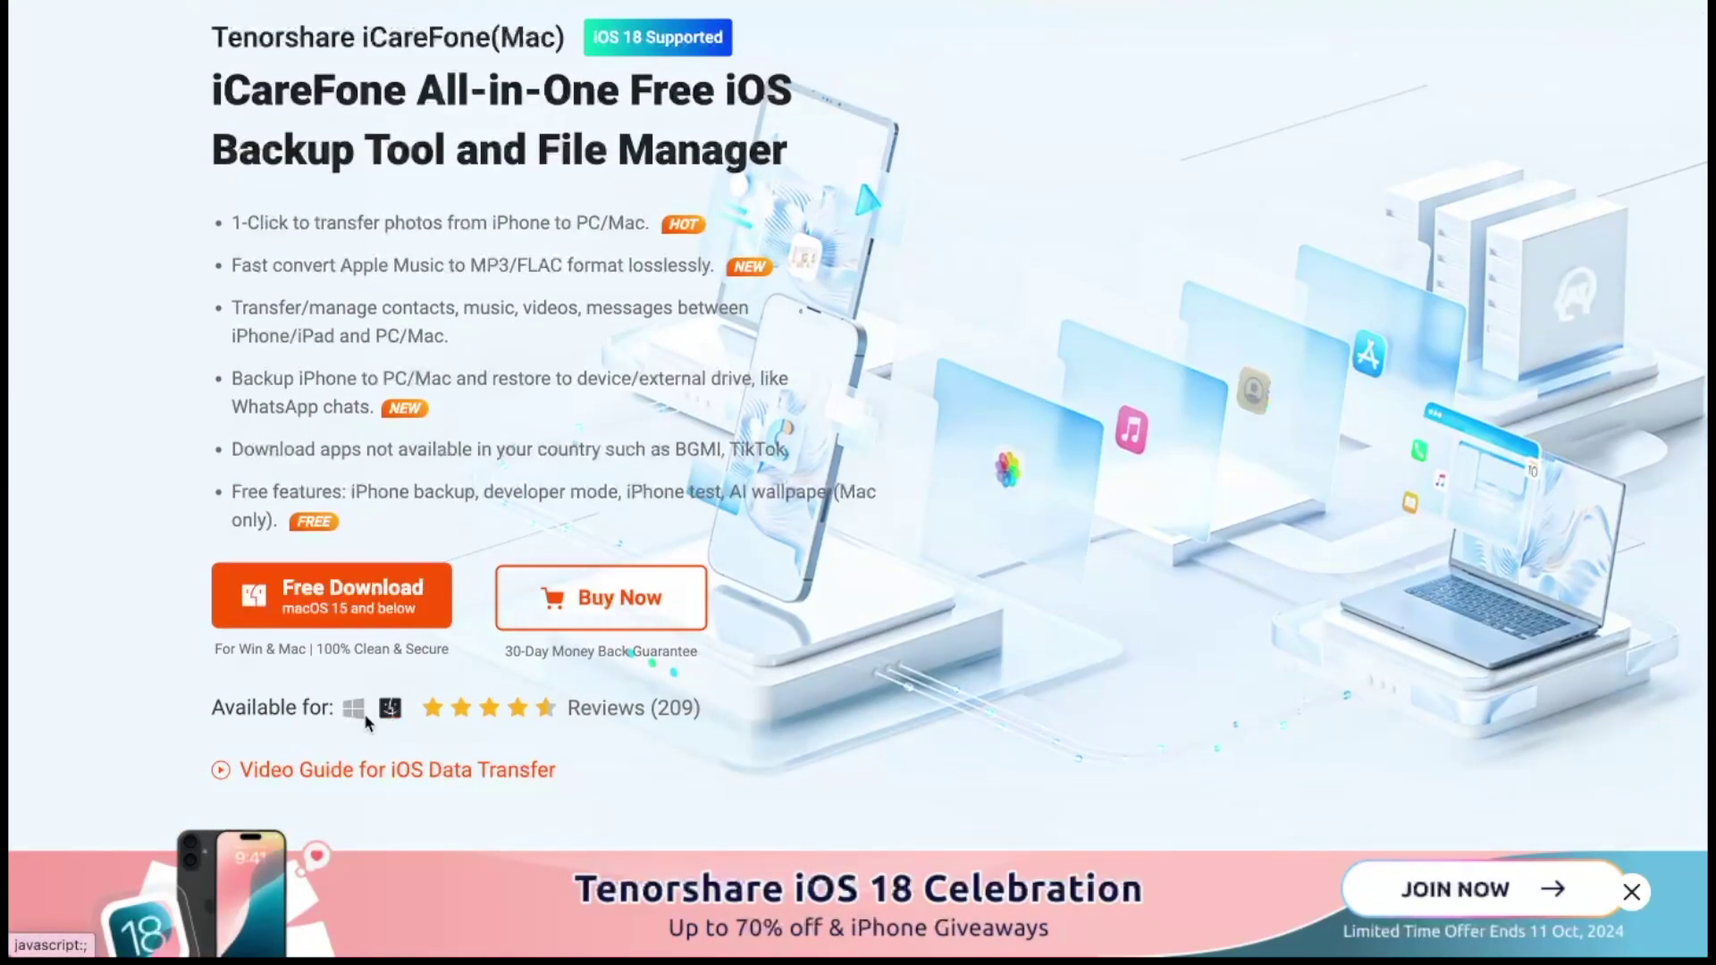
left_click(357, 709)
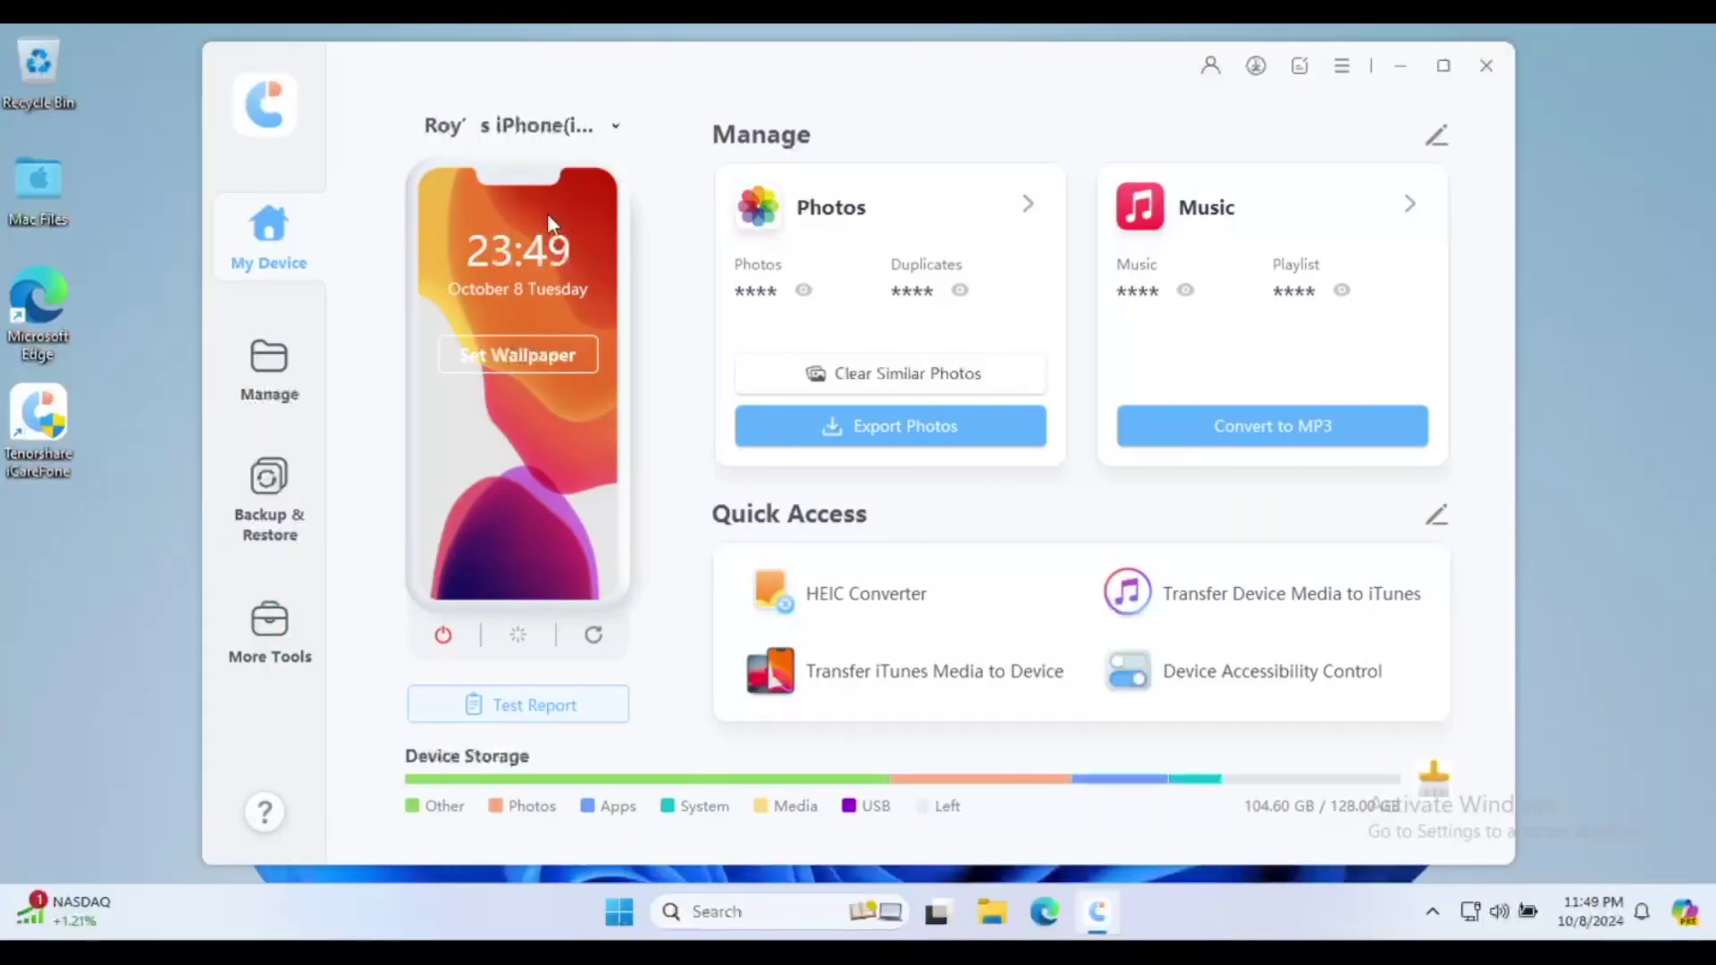
- Show the iPhone's Photos library from the My Device dashboard and collapse the Photos sidebar entry
mouse_move(509, 125)
left_click(1020, 204)
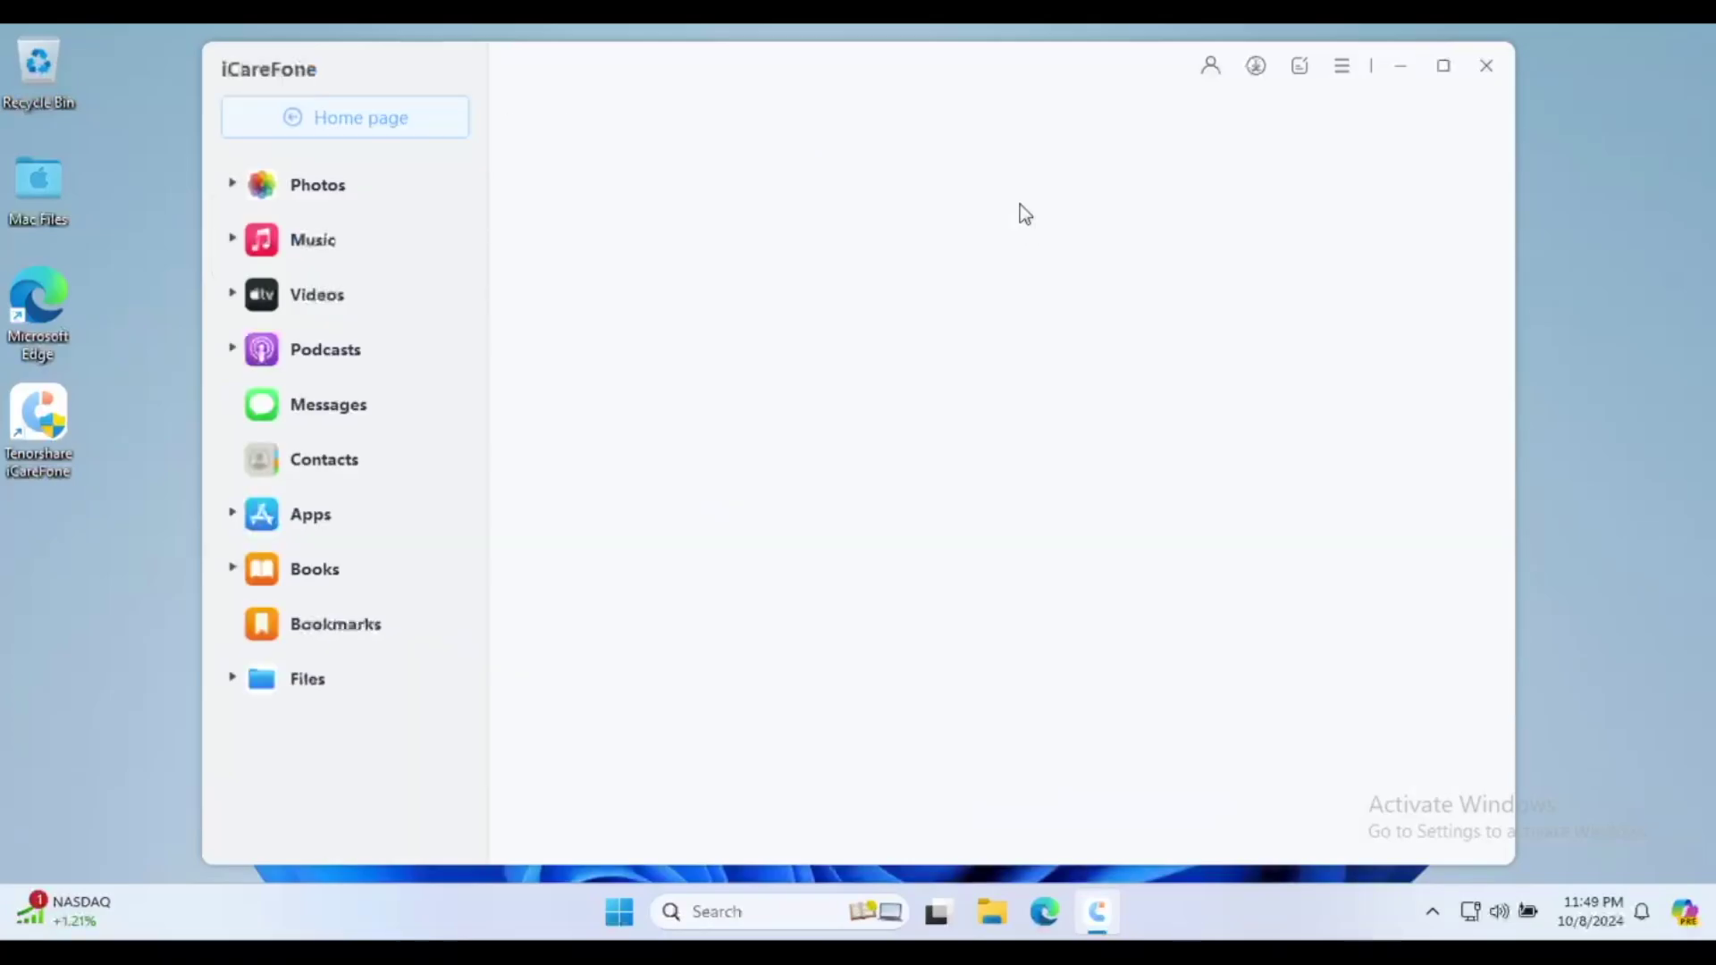
left_click(295, 119)
left_click(260, 380)
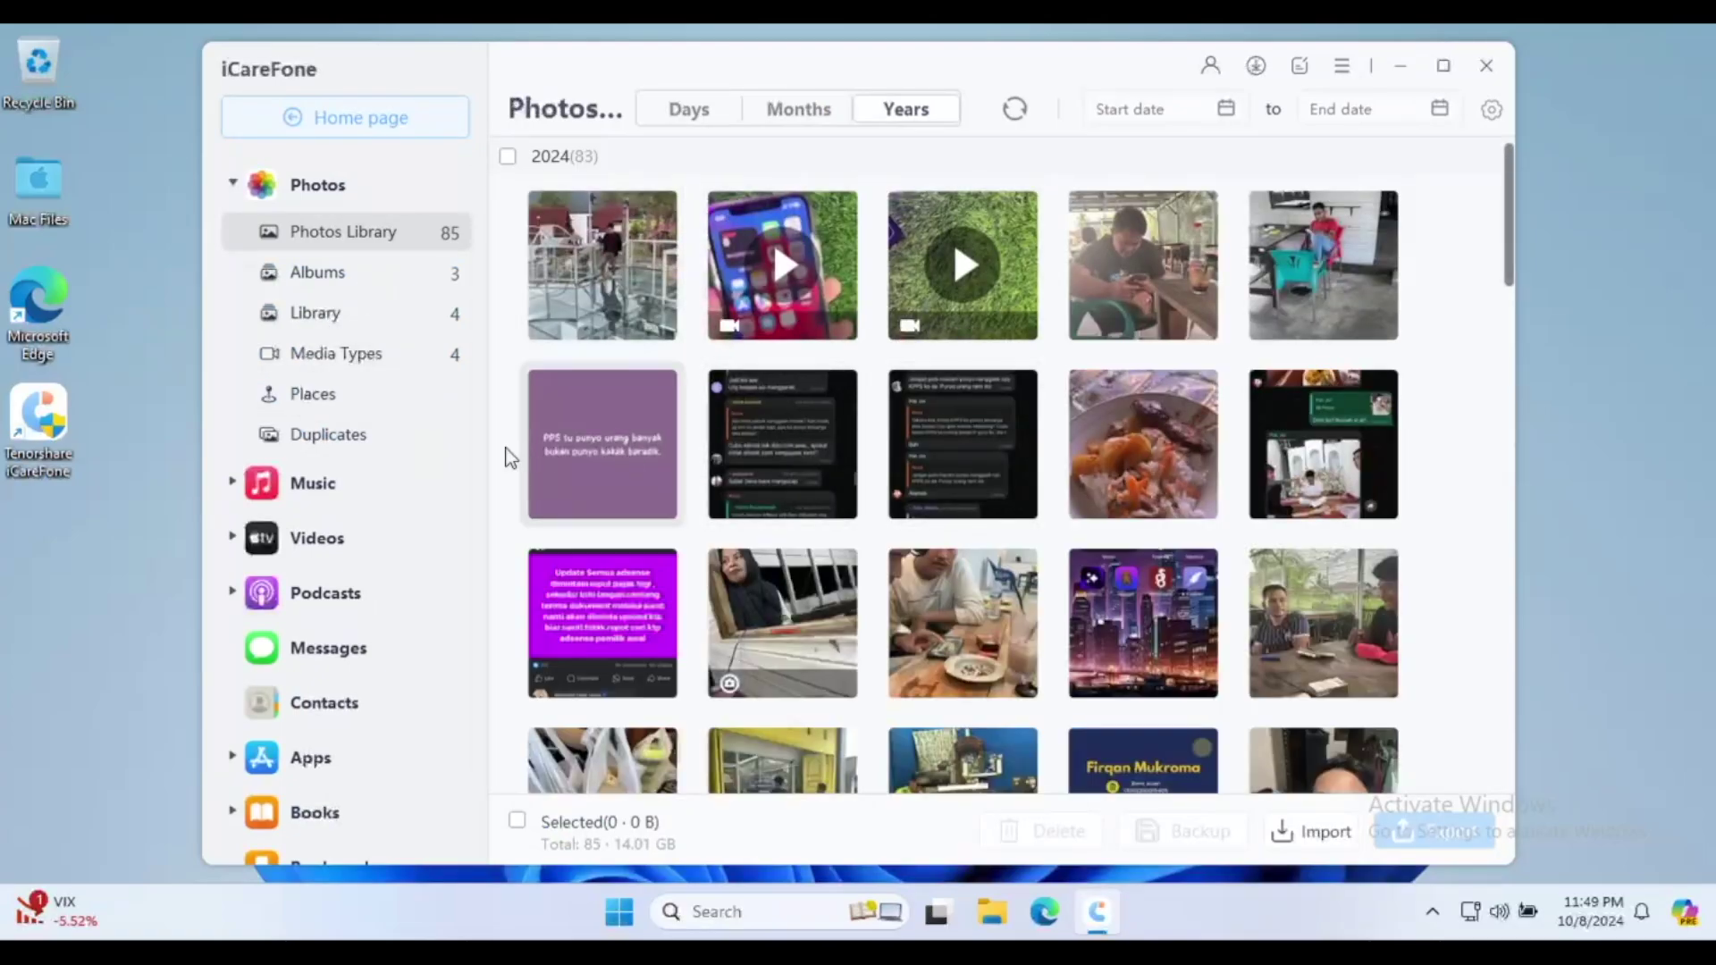
left_click(225, 181)
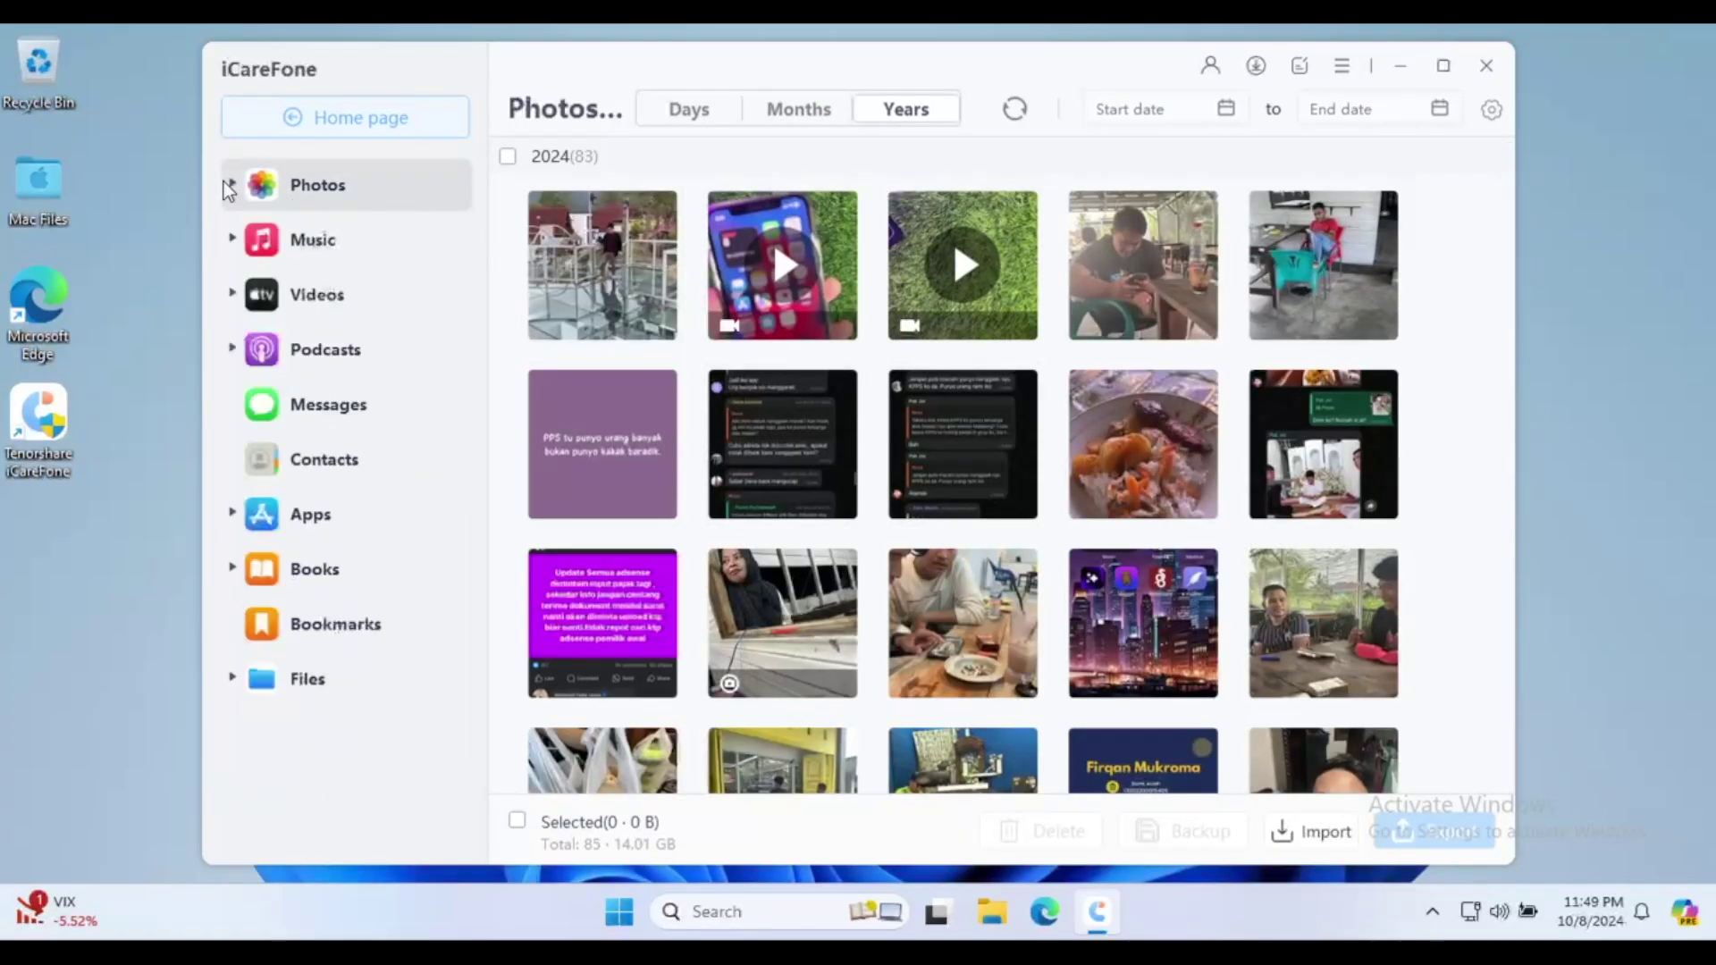
- Browse the iPhone's Messages, Contacts and installed Apps categories, dismissing the lock-screen password warning
left_click(338, 412)
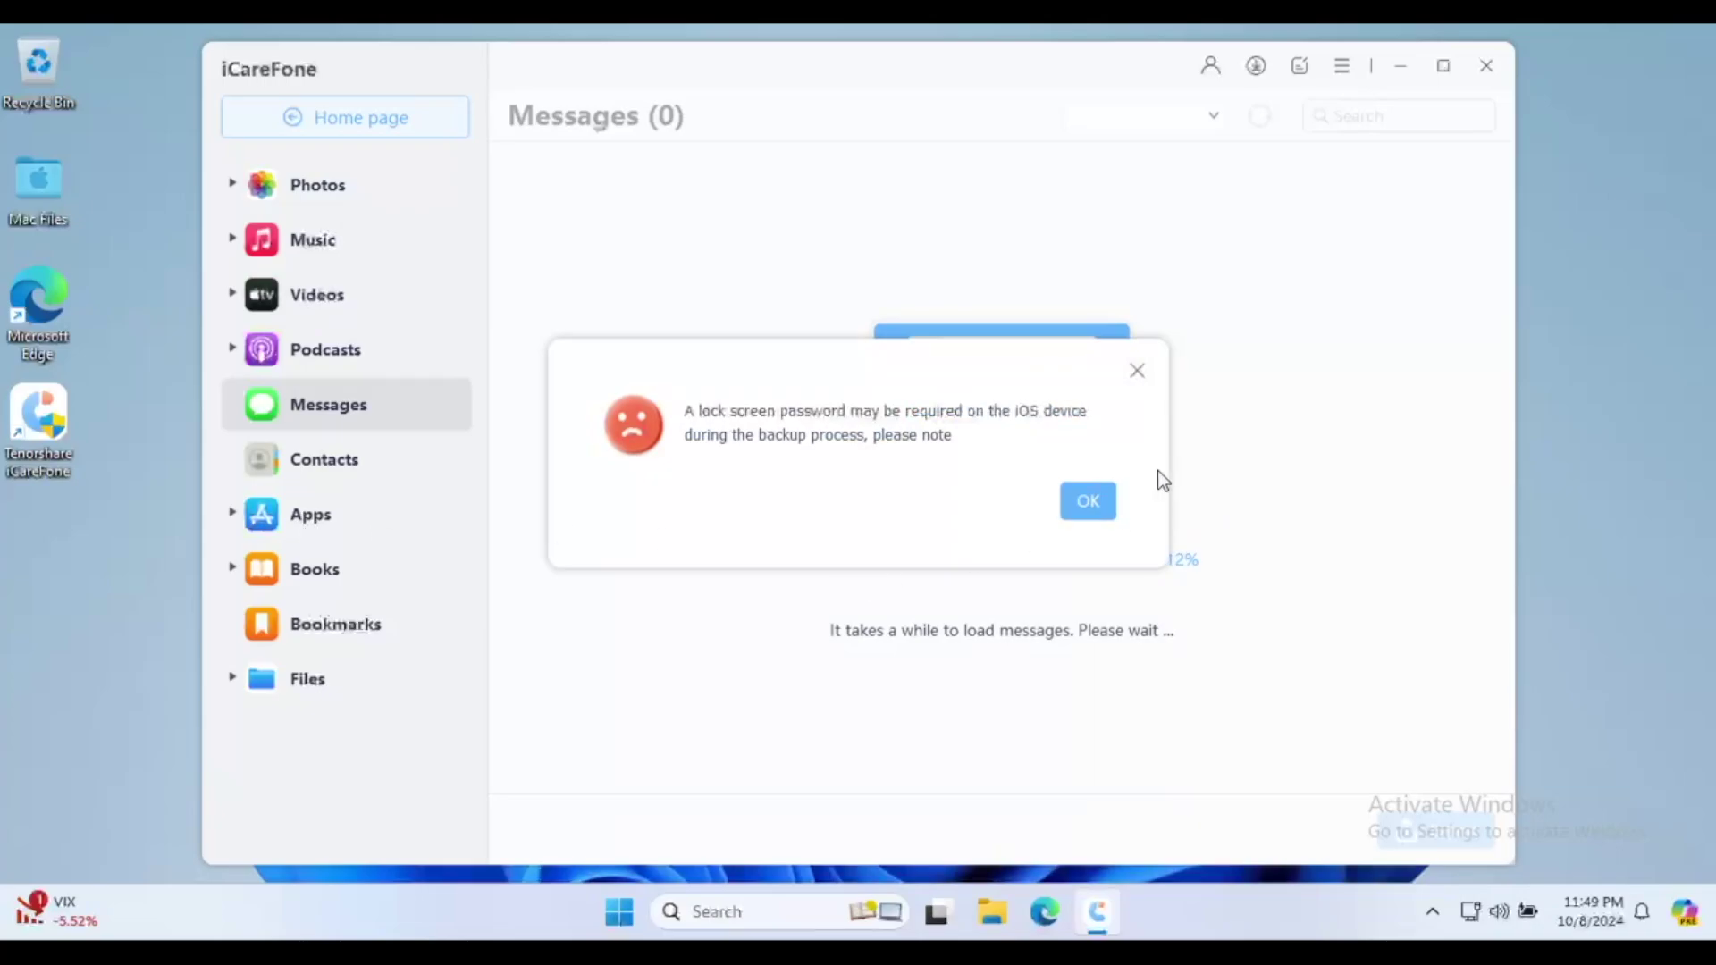
left_click(1087, 501)
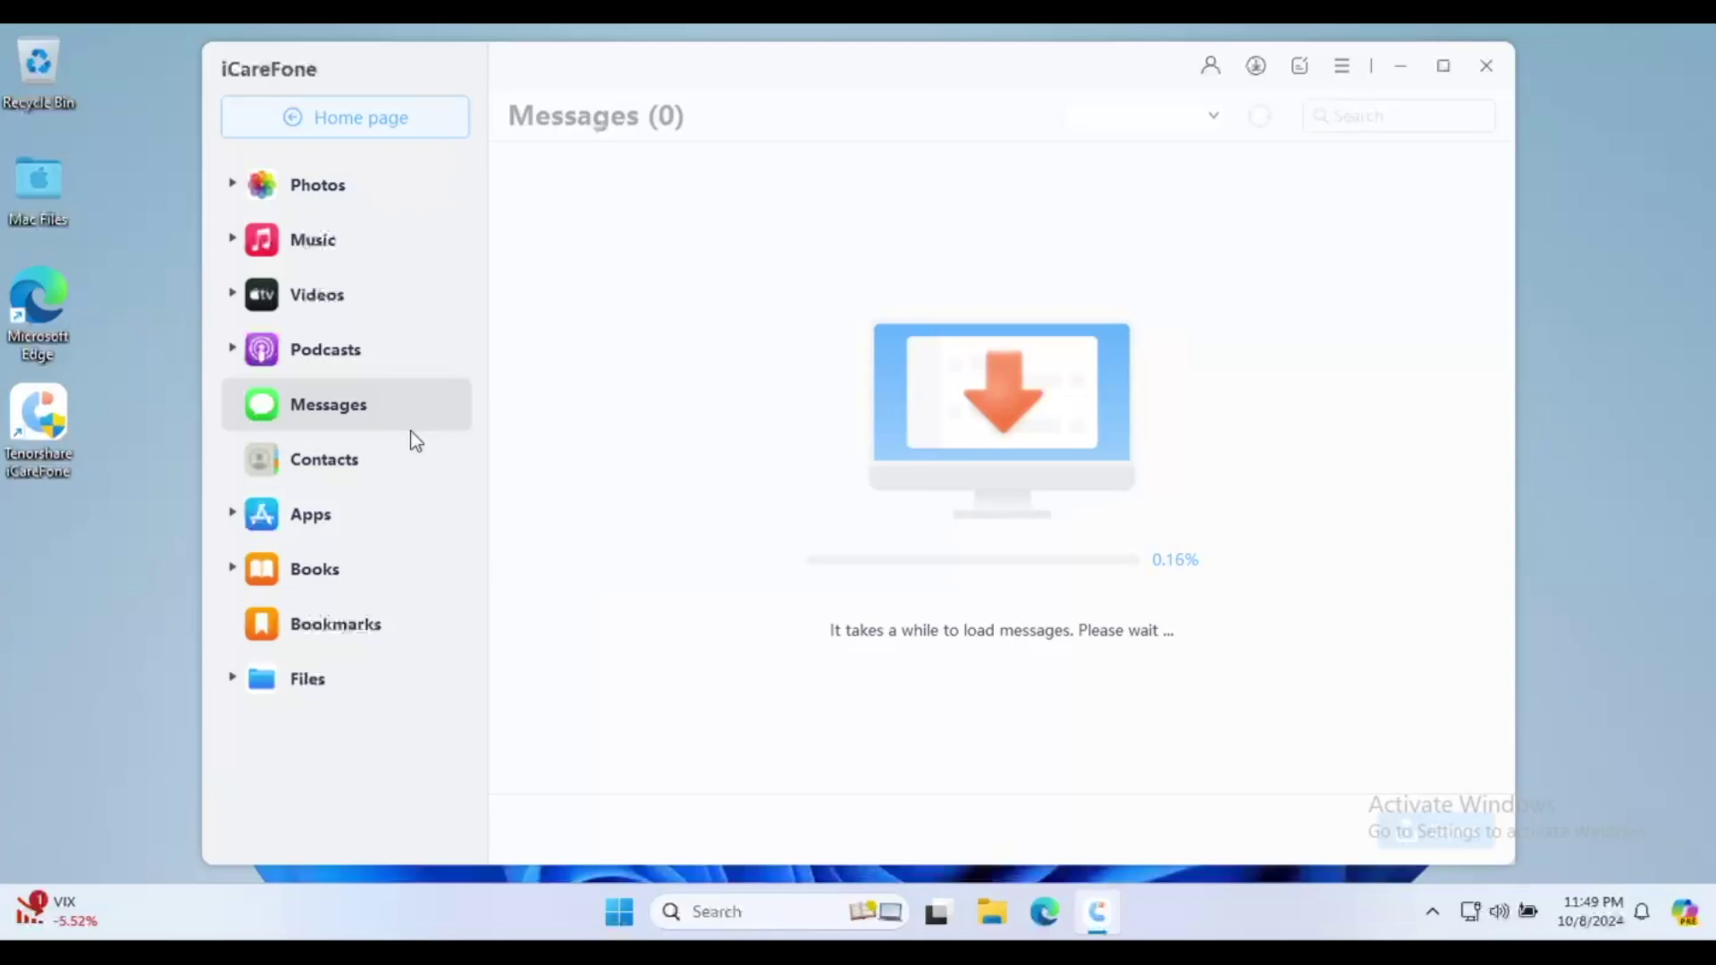
left_click(352, 465)
left_click(335, 536)
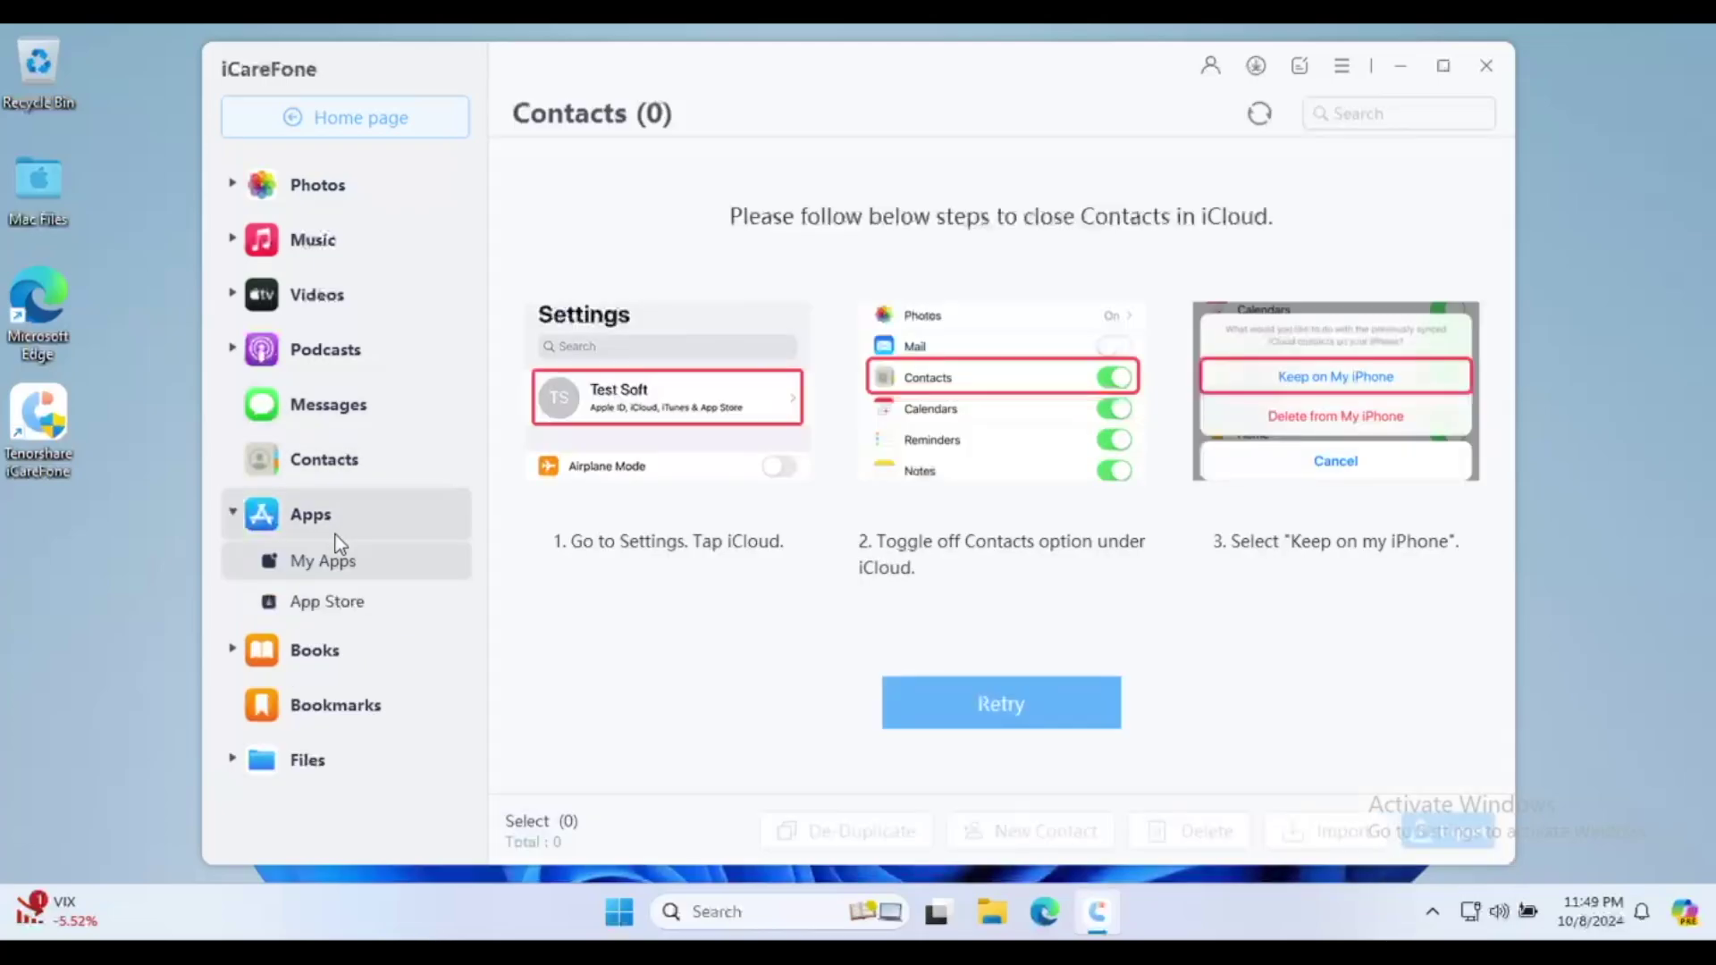
left_click(334, 781)
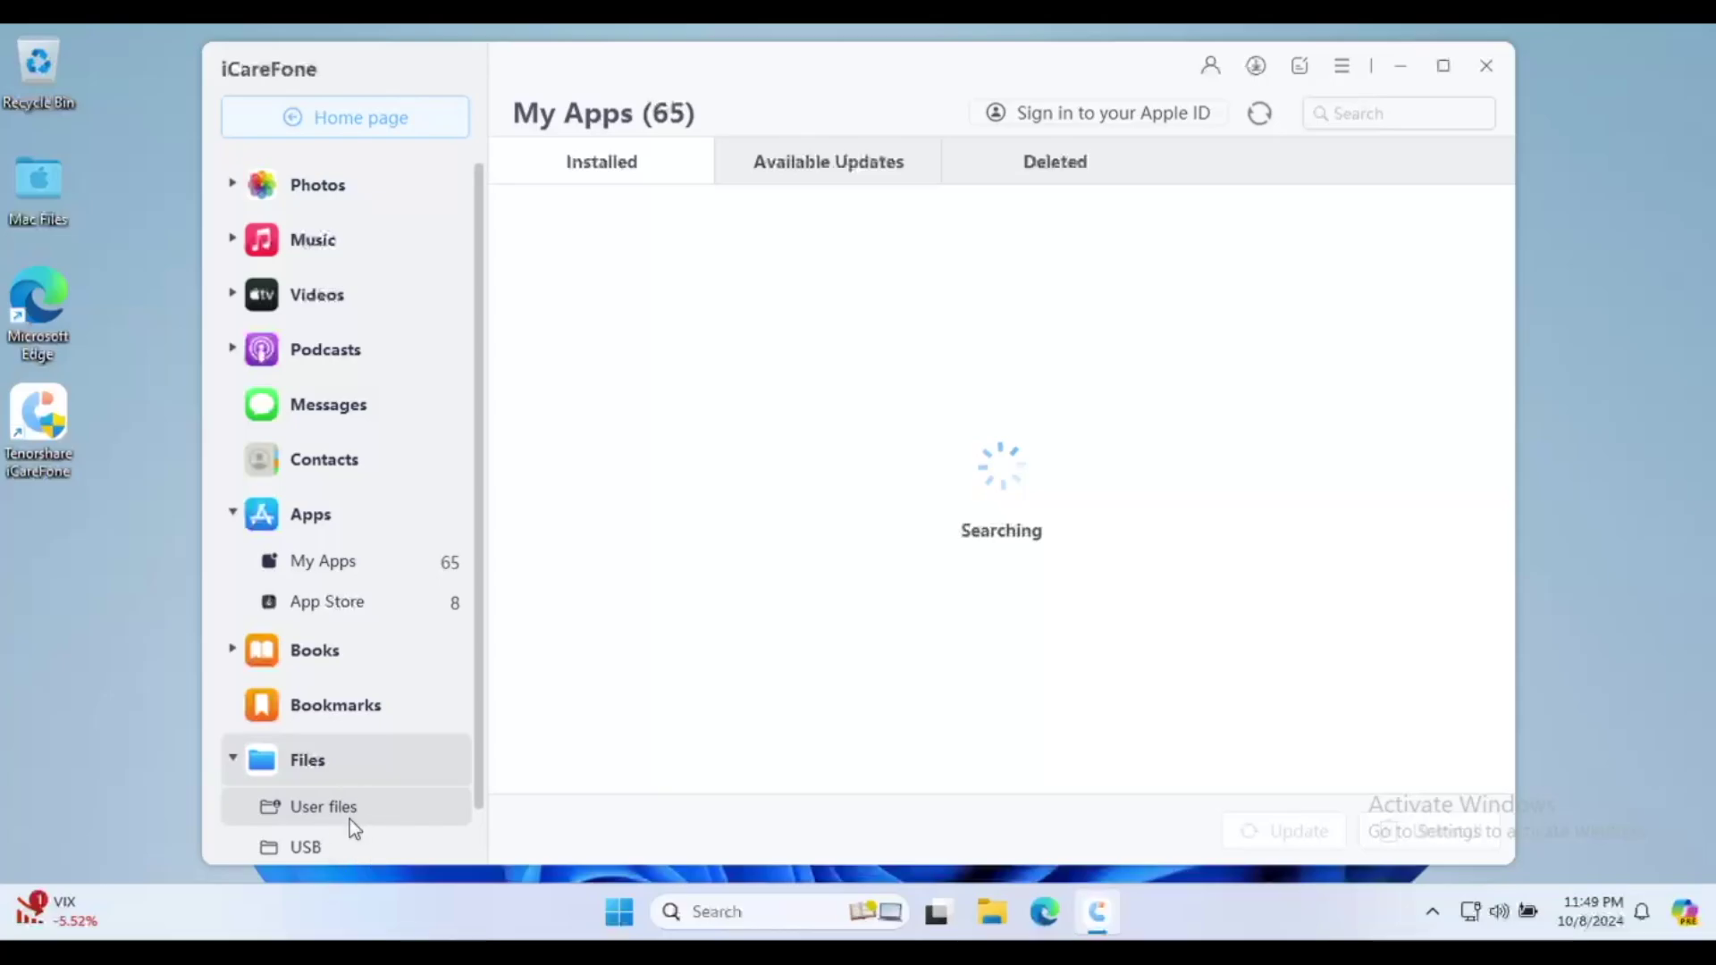
- View and reload the iPhone's user files list of 20 items ending with com.apple.itunes.lock_sync
left_click(350, 809)
scroll(339, 839, "down", 1)
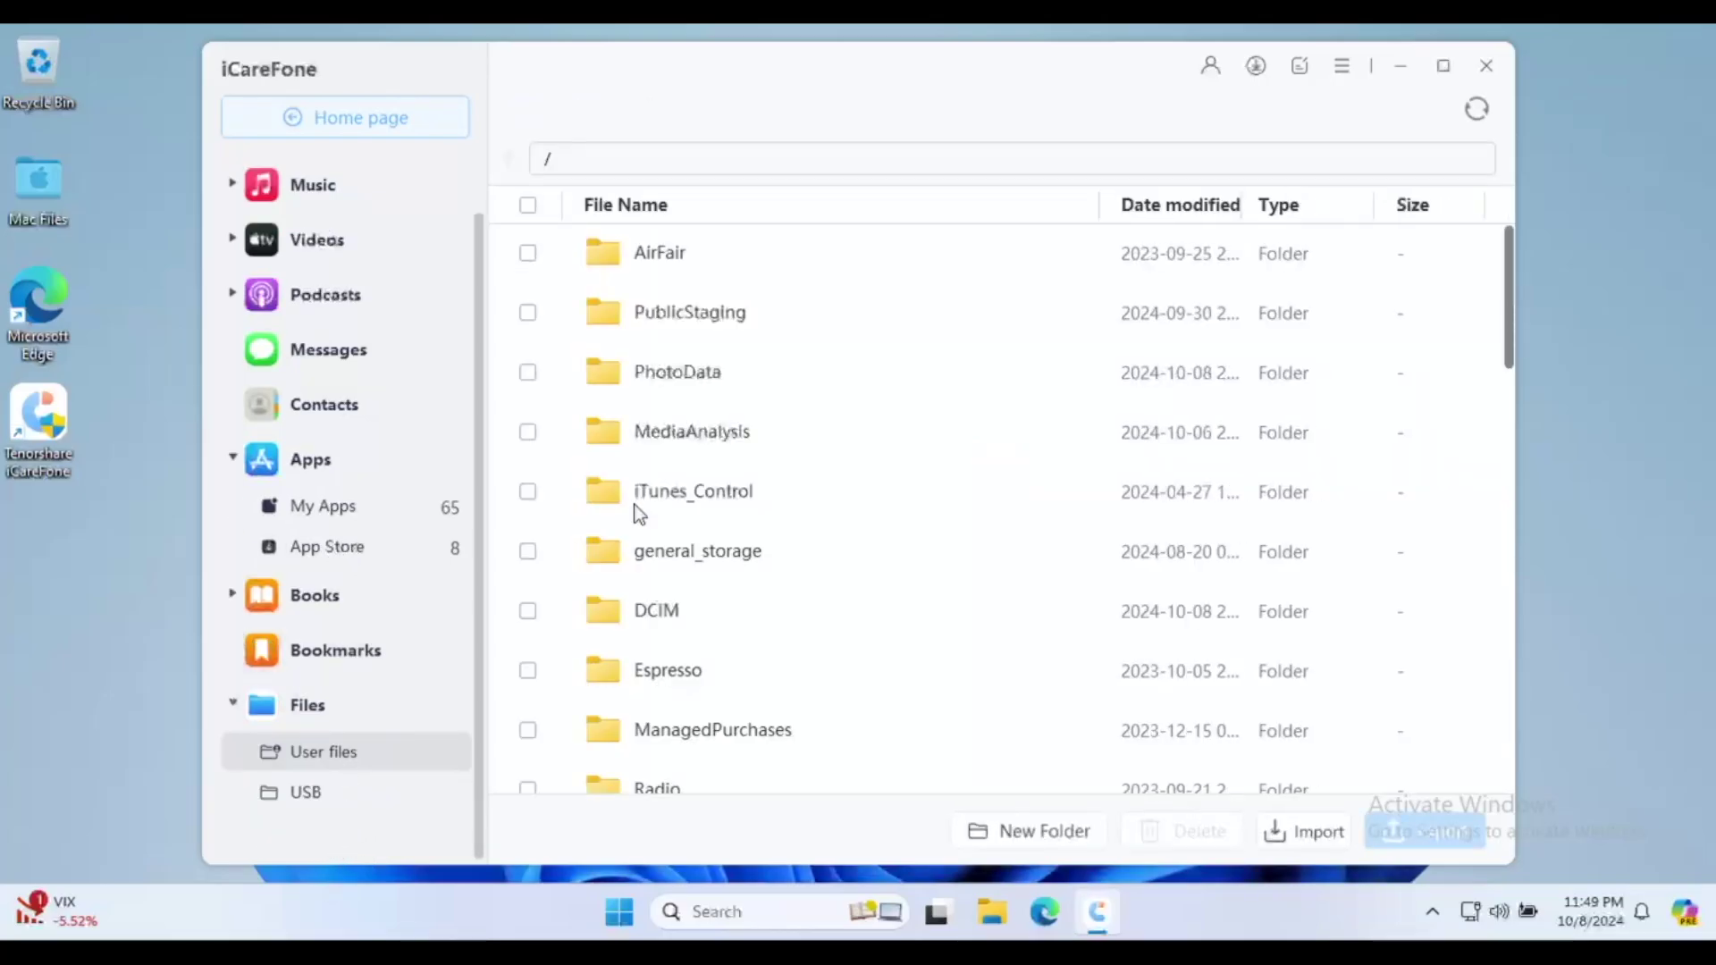
scroll(674, 566, "down", 3)
scroll(675, 569, "down", 3)
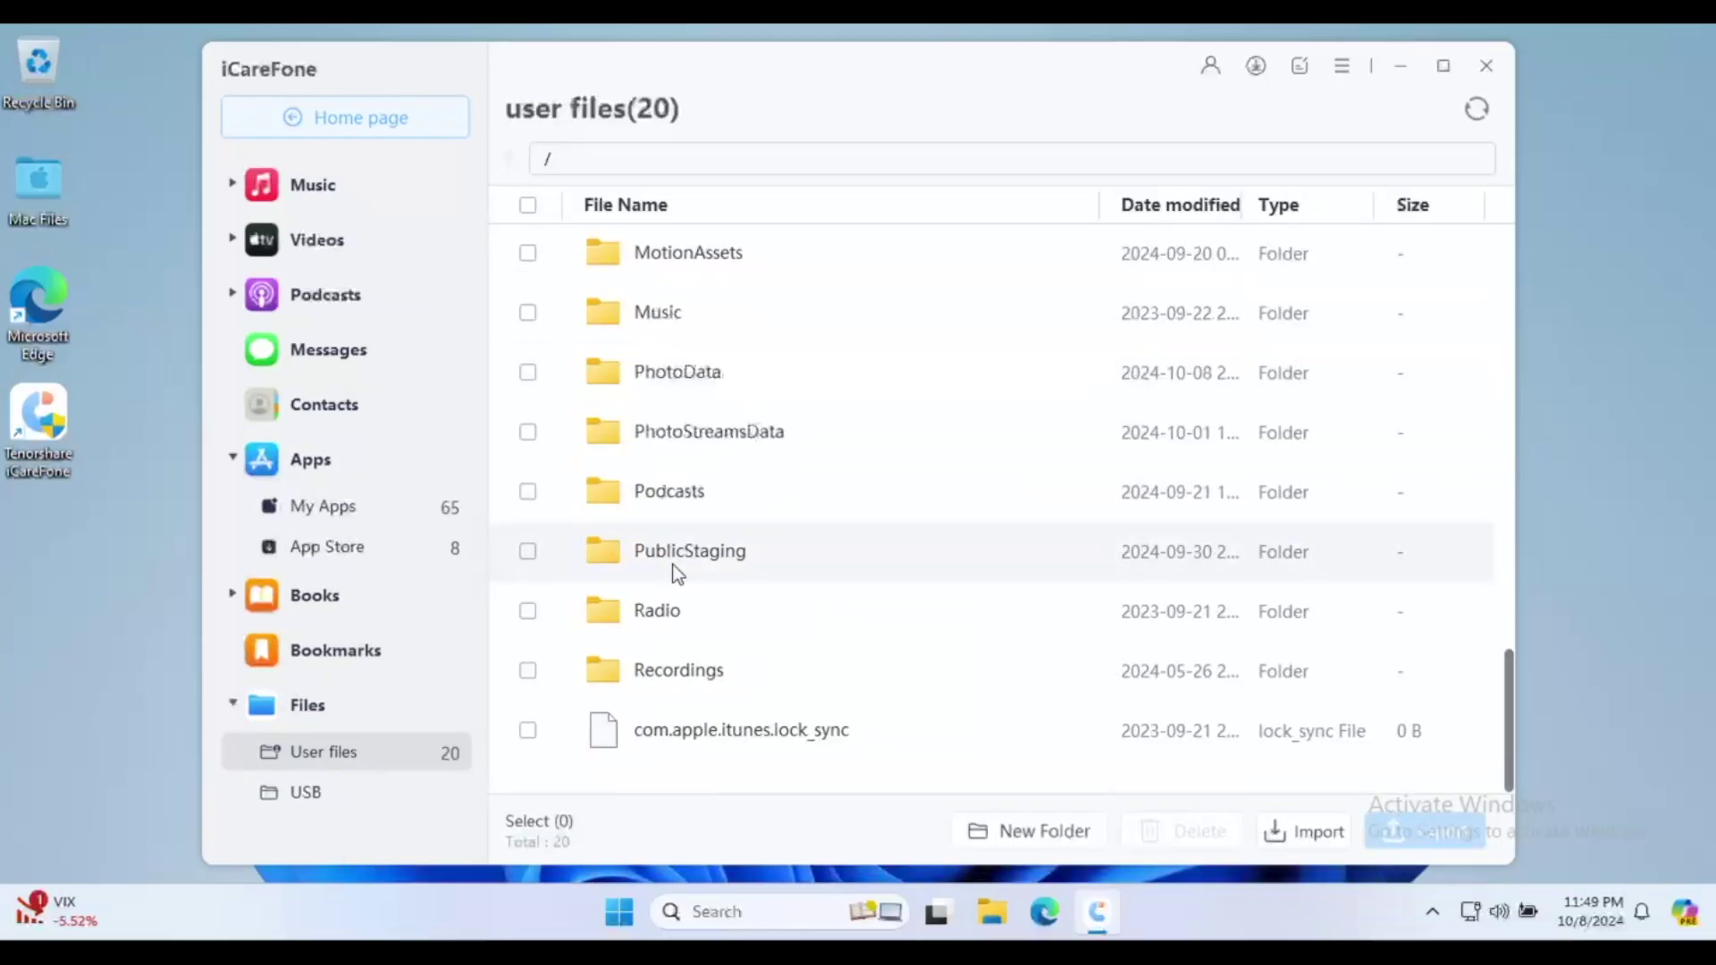
left_click(350, 816)
scroll(335, 838, "down", 1)
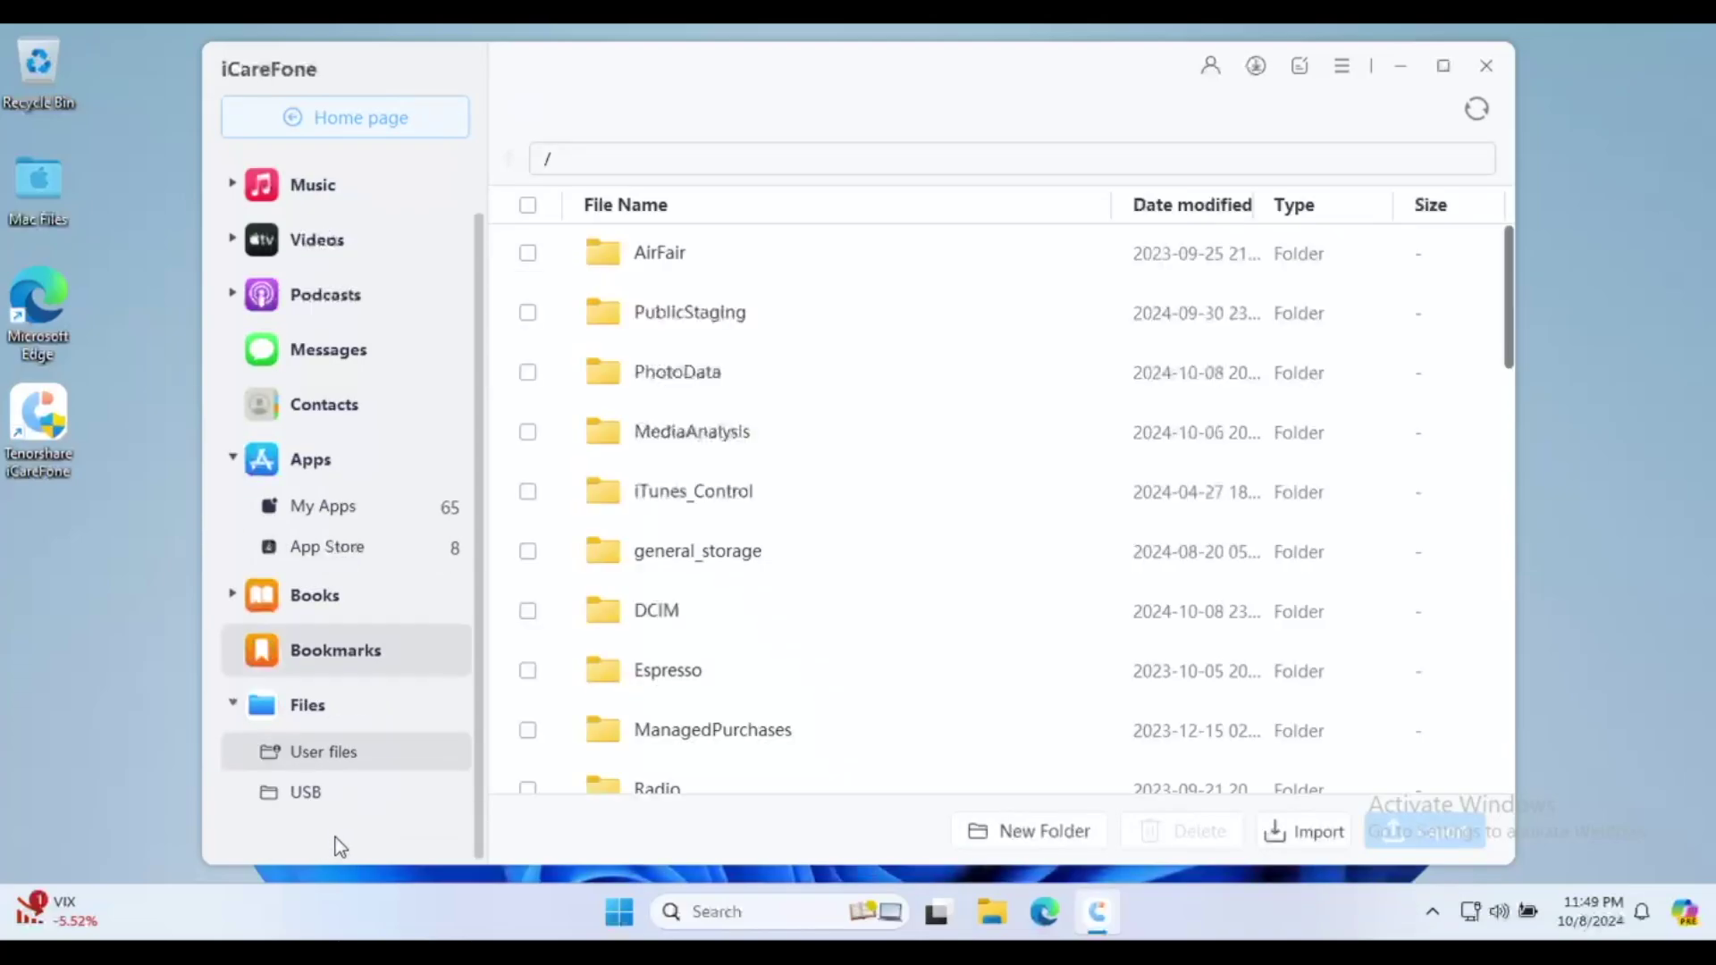
left_click(343, 753)
scroll(674, 568, "down", 2)
scroll(674, 570, "down", 2)
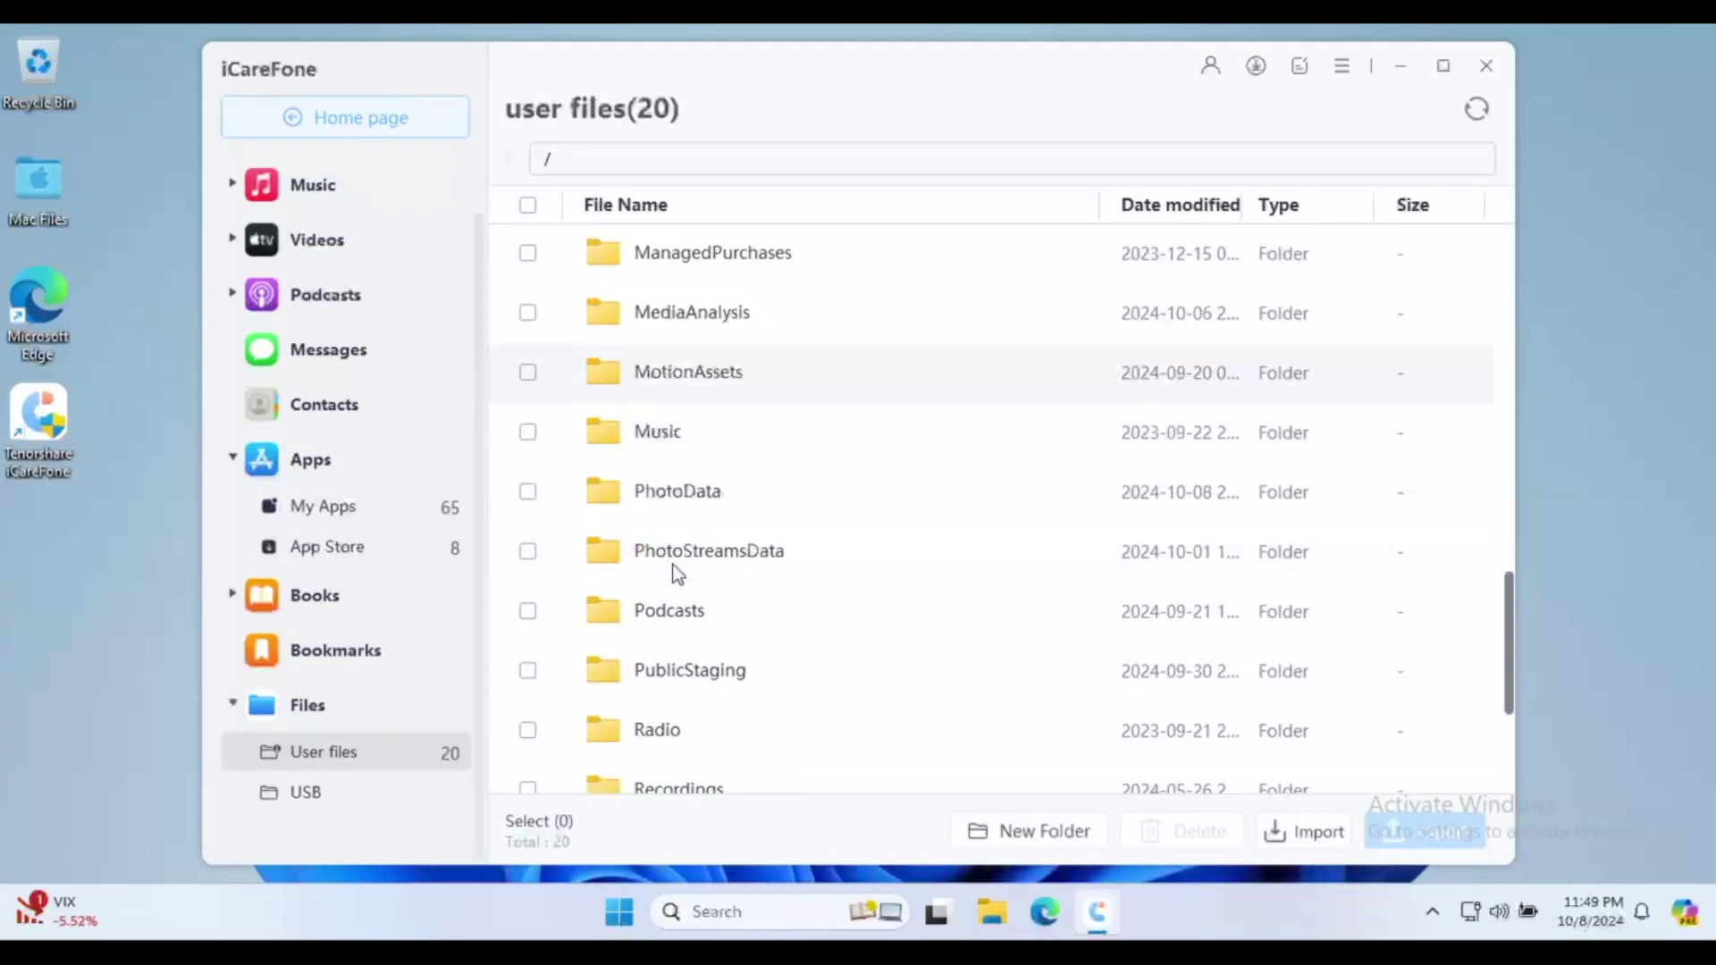
scroll(675, 573, "down", 1)
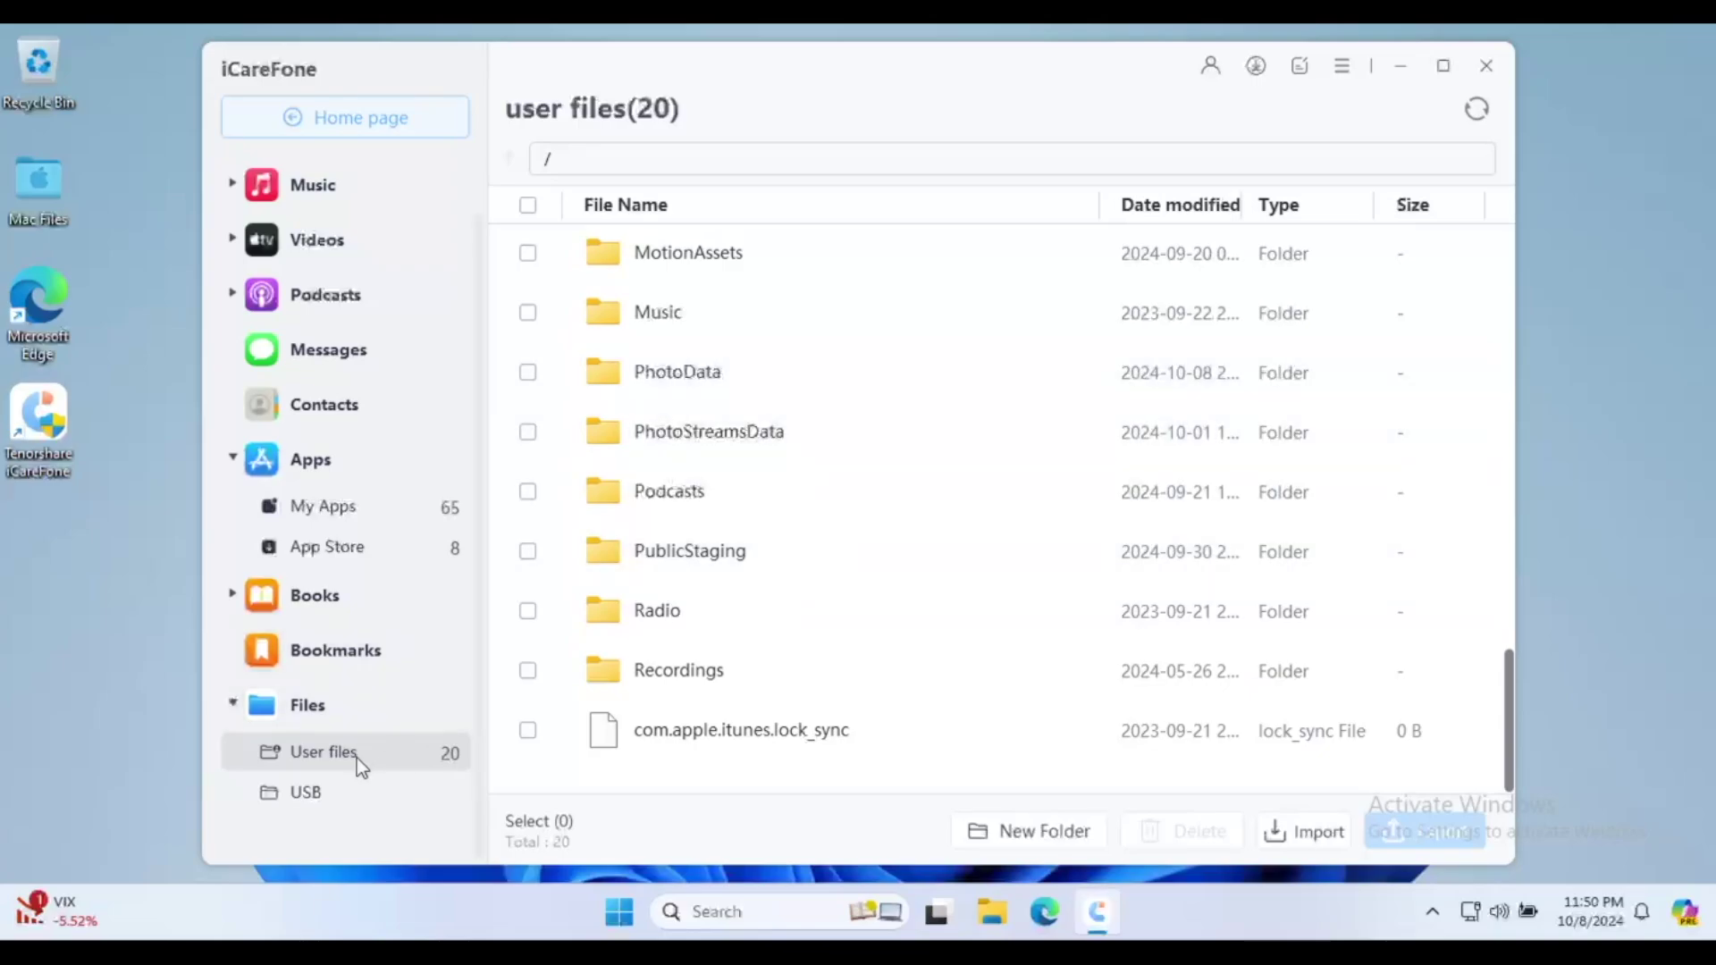
left_click(342, 788)
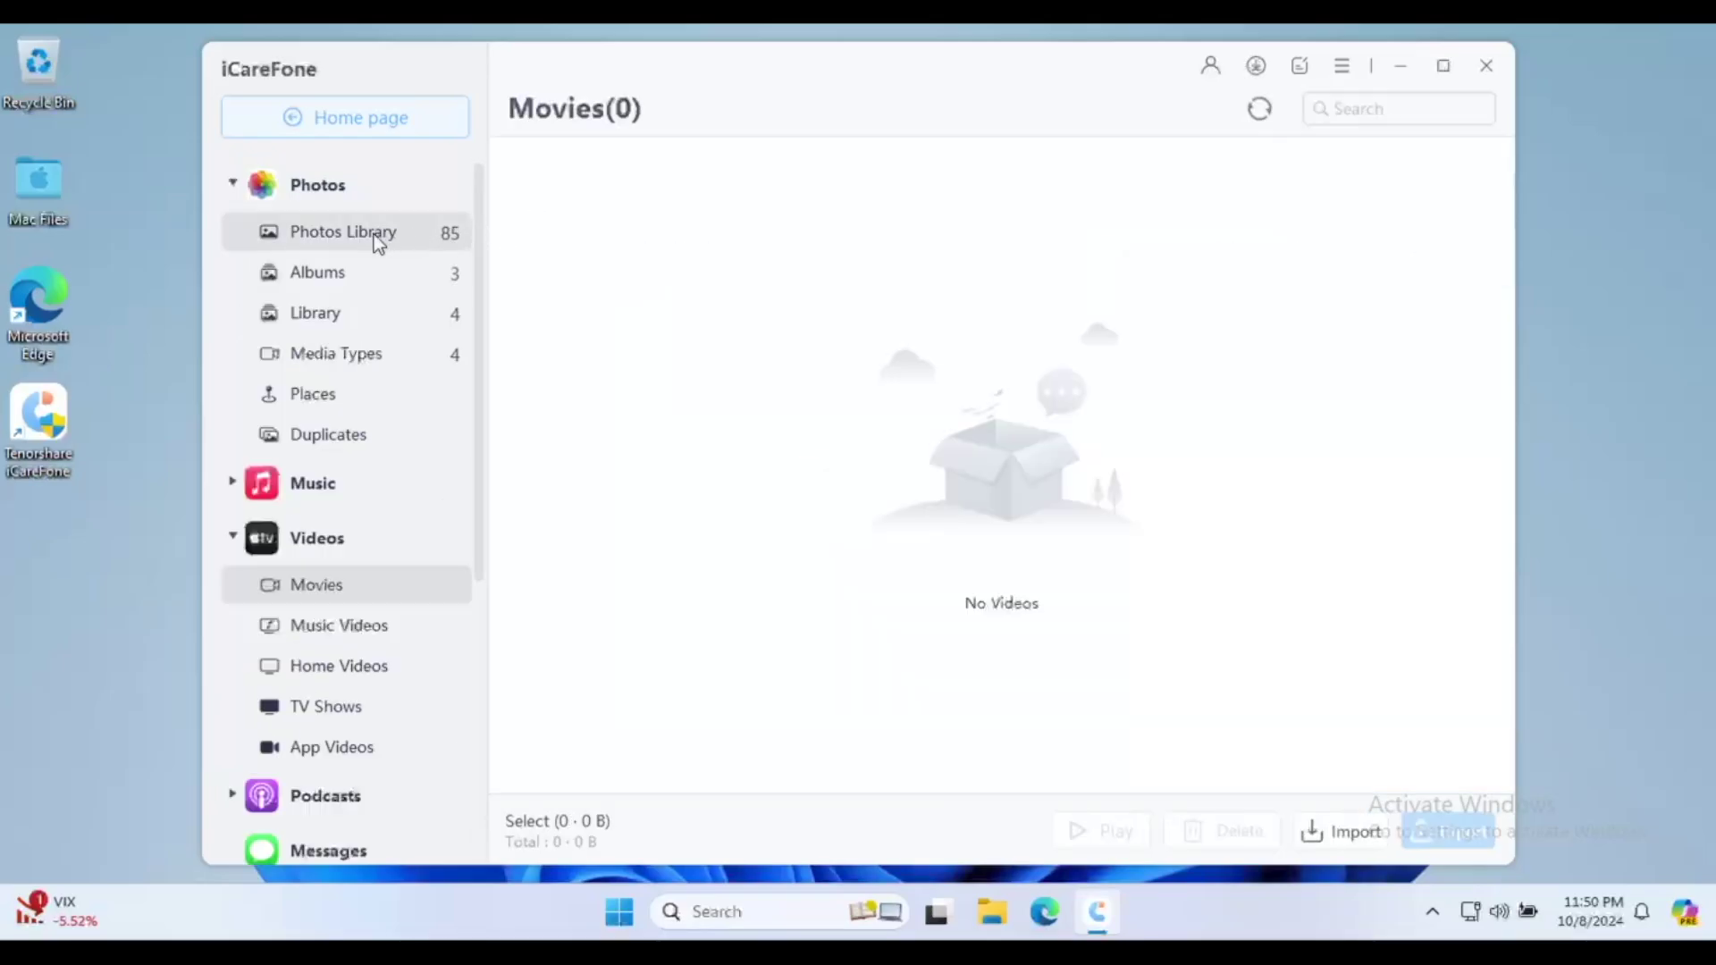
- Export the 4.43 GB iPhone video from Photos Library to the PC with the default formats
left_click(361, 236)
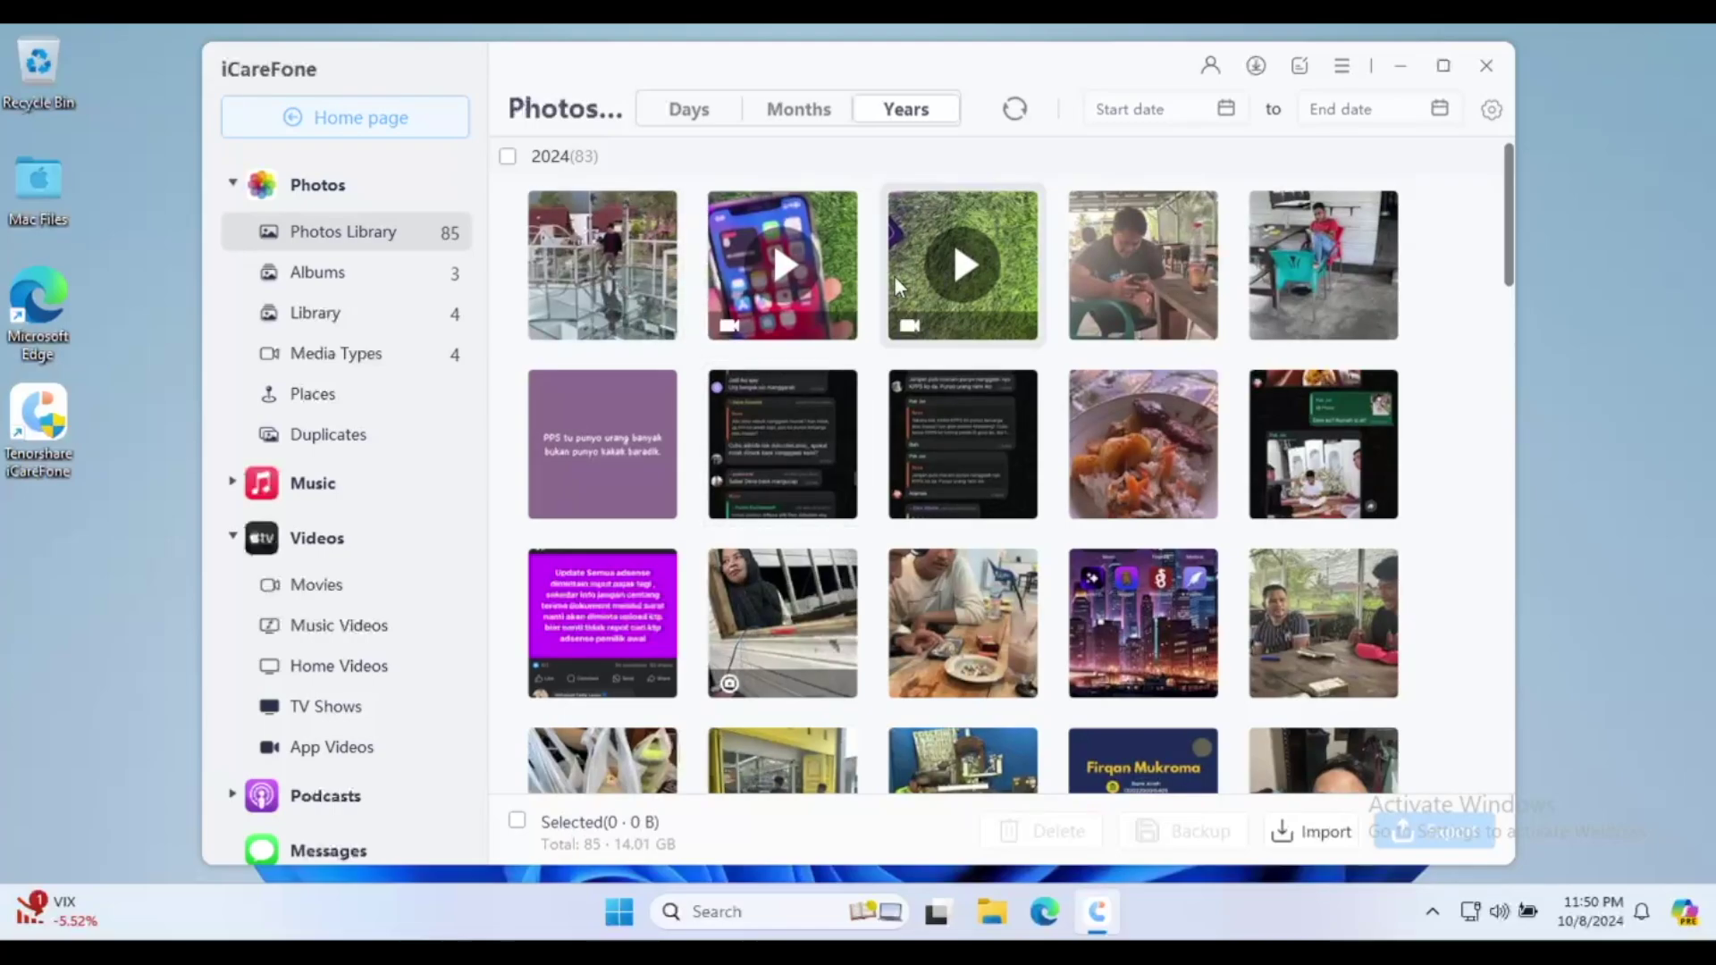
left_click(821, 221)
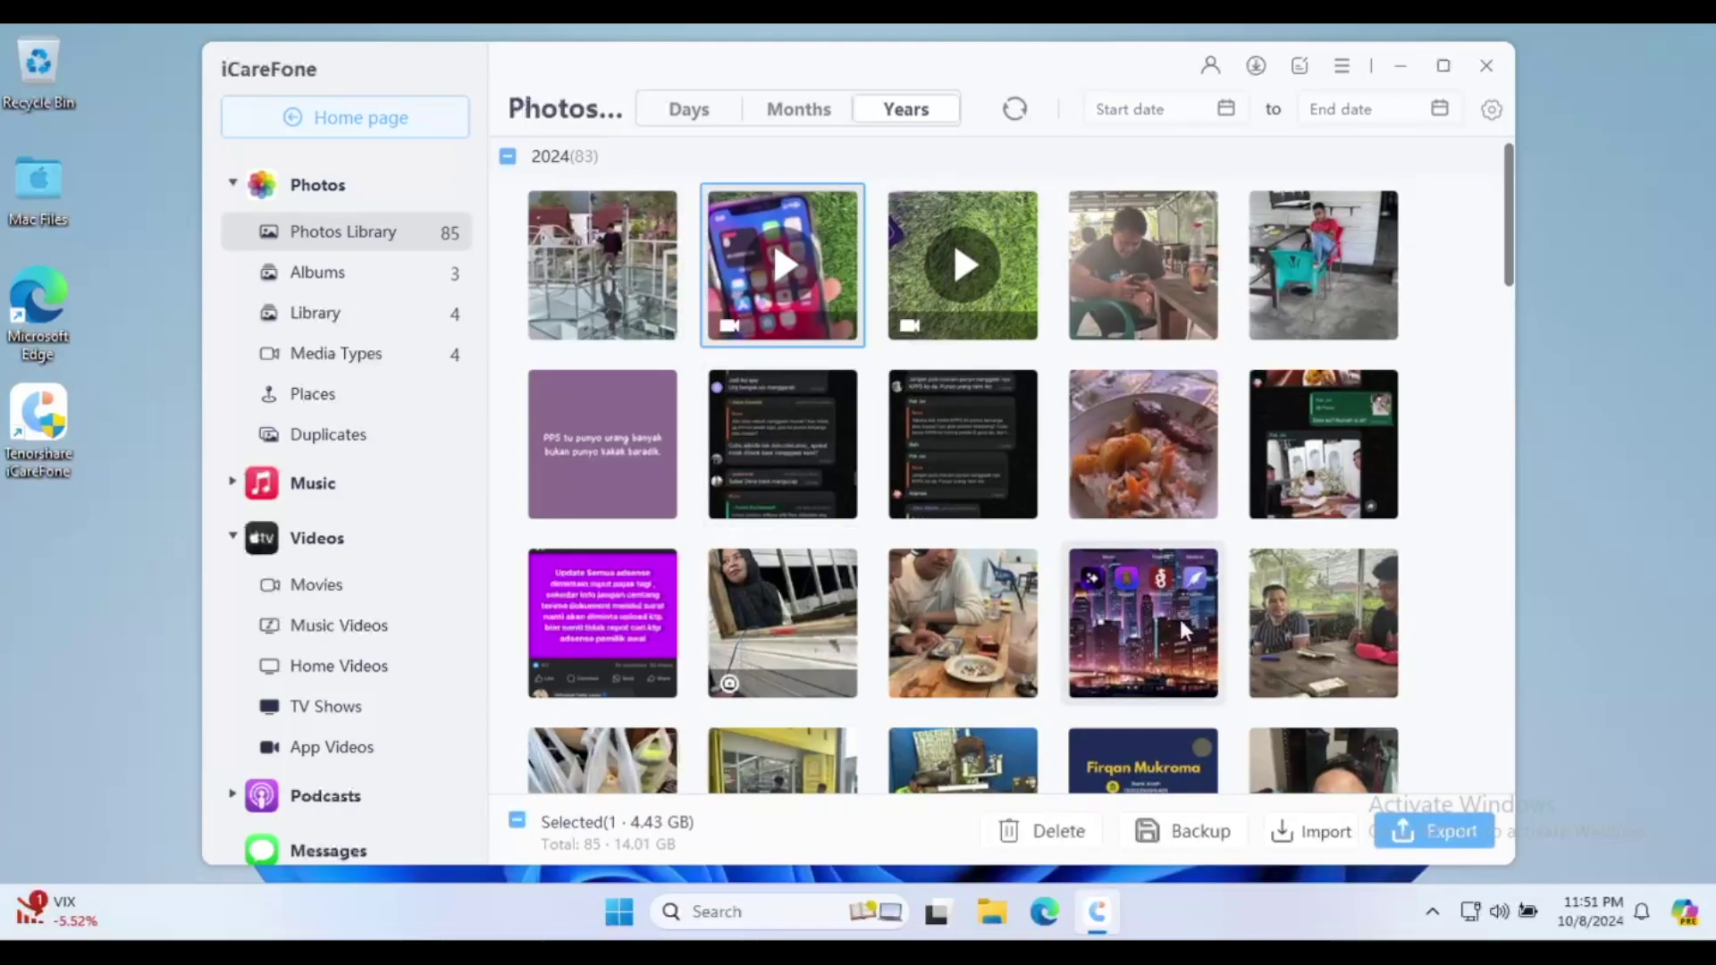
left_click(1411, 843)
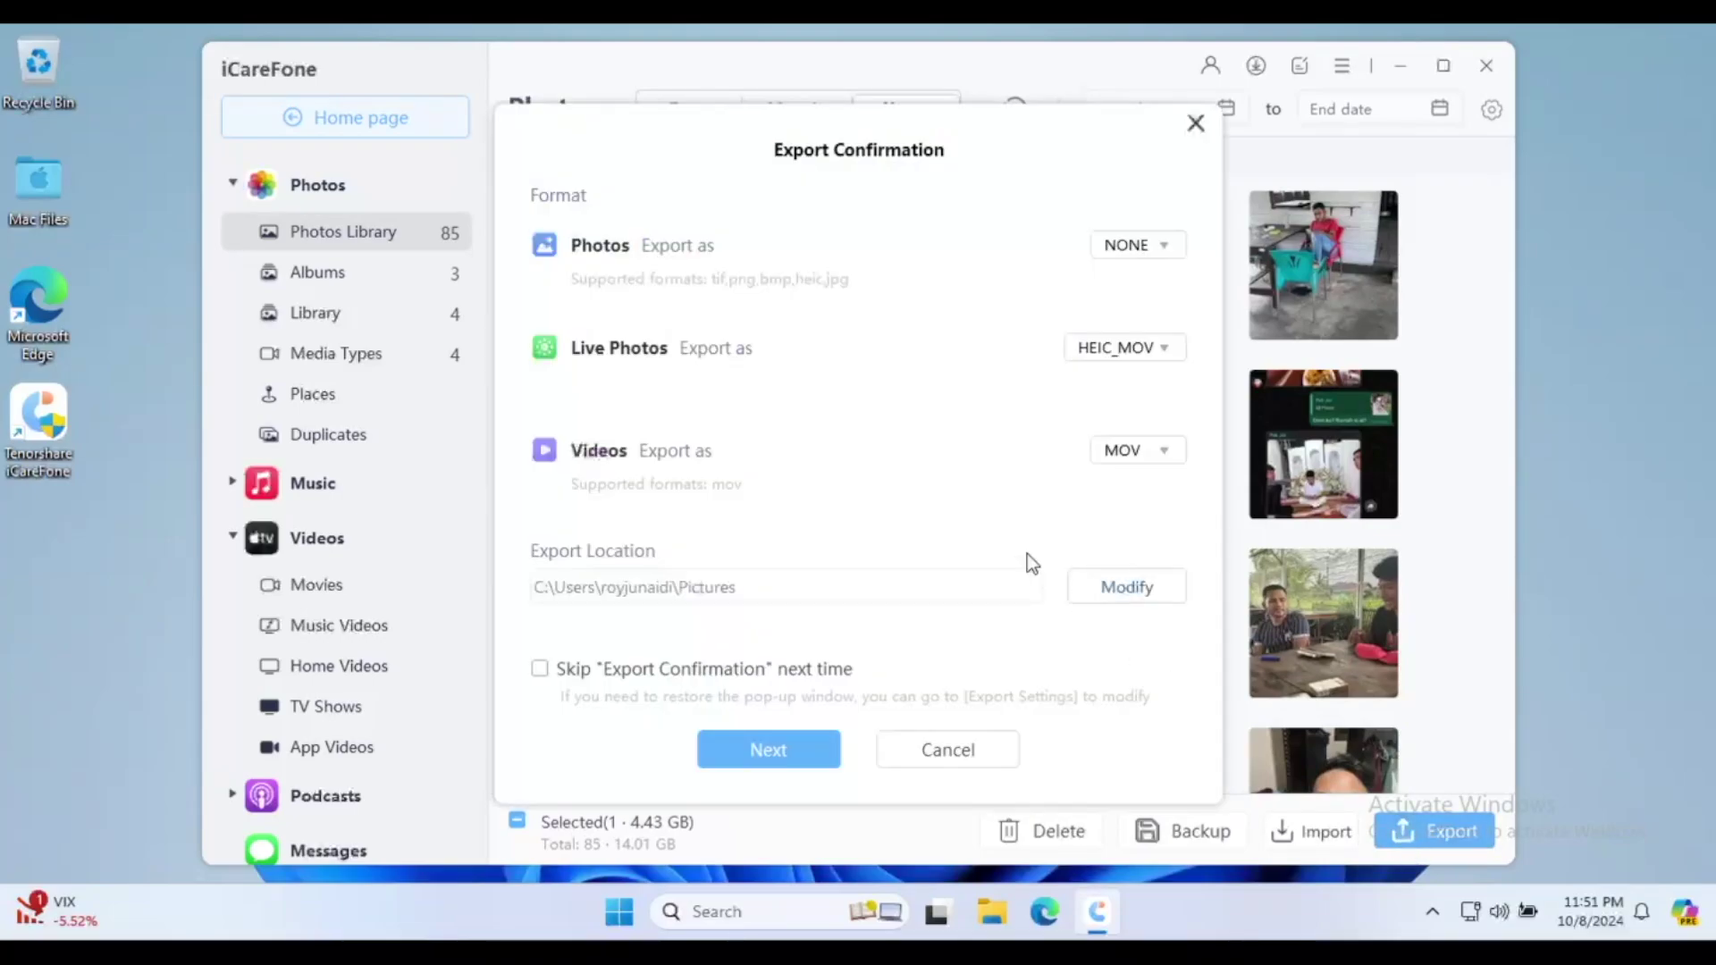
left_click(1133, 255)
left_click(985, 345)
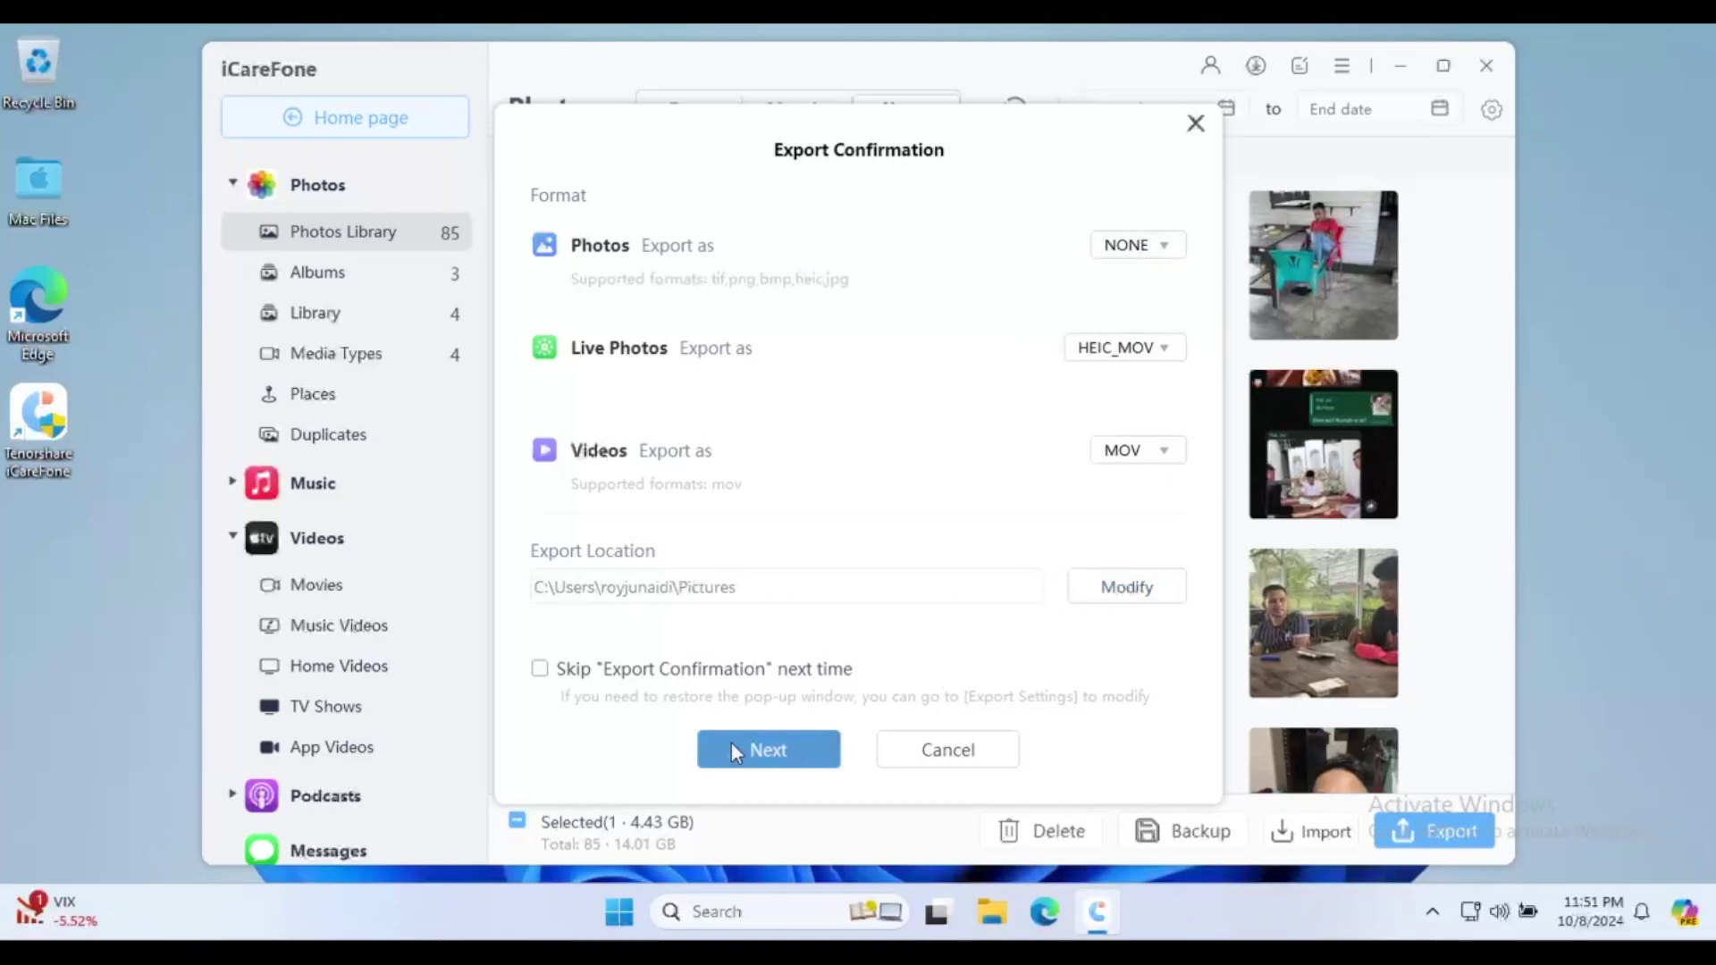
left_click(757, 754)
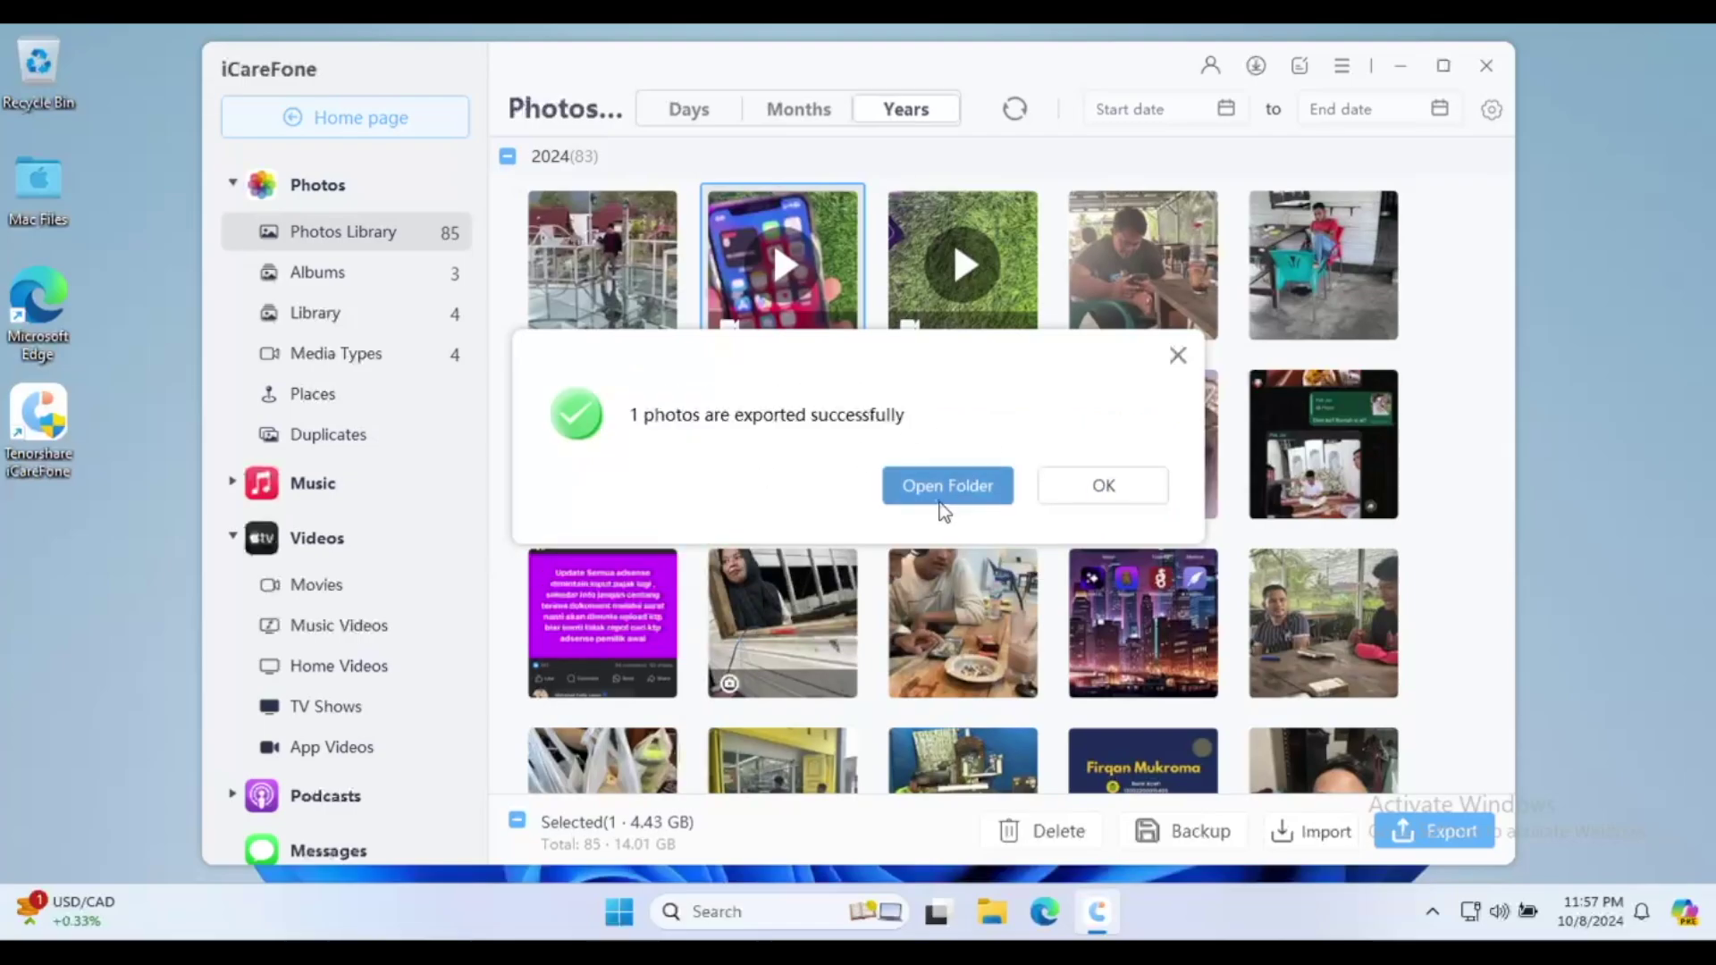
- Verify the exported IMG_0150 video in its PC destination folder and close the Explorer window
left_click(941, 487)
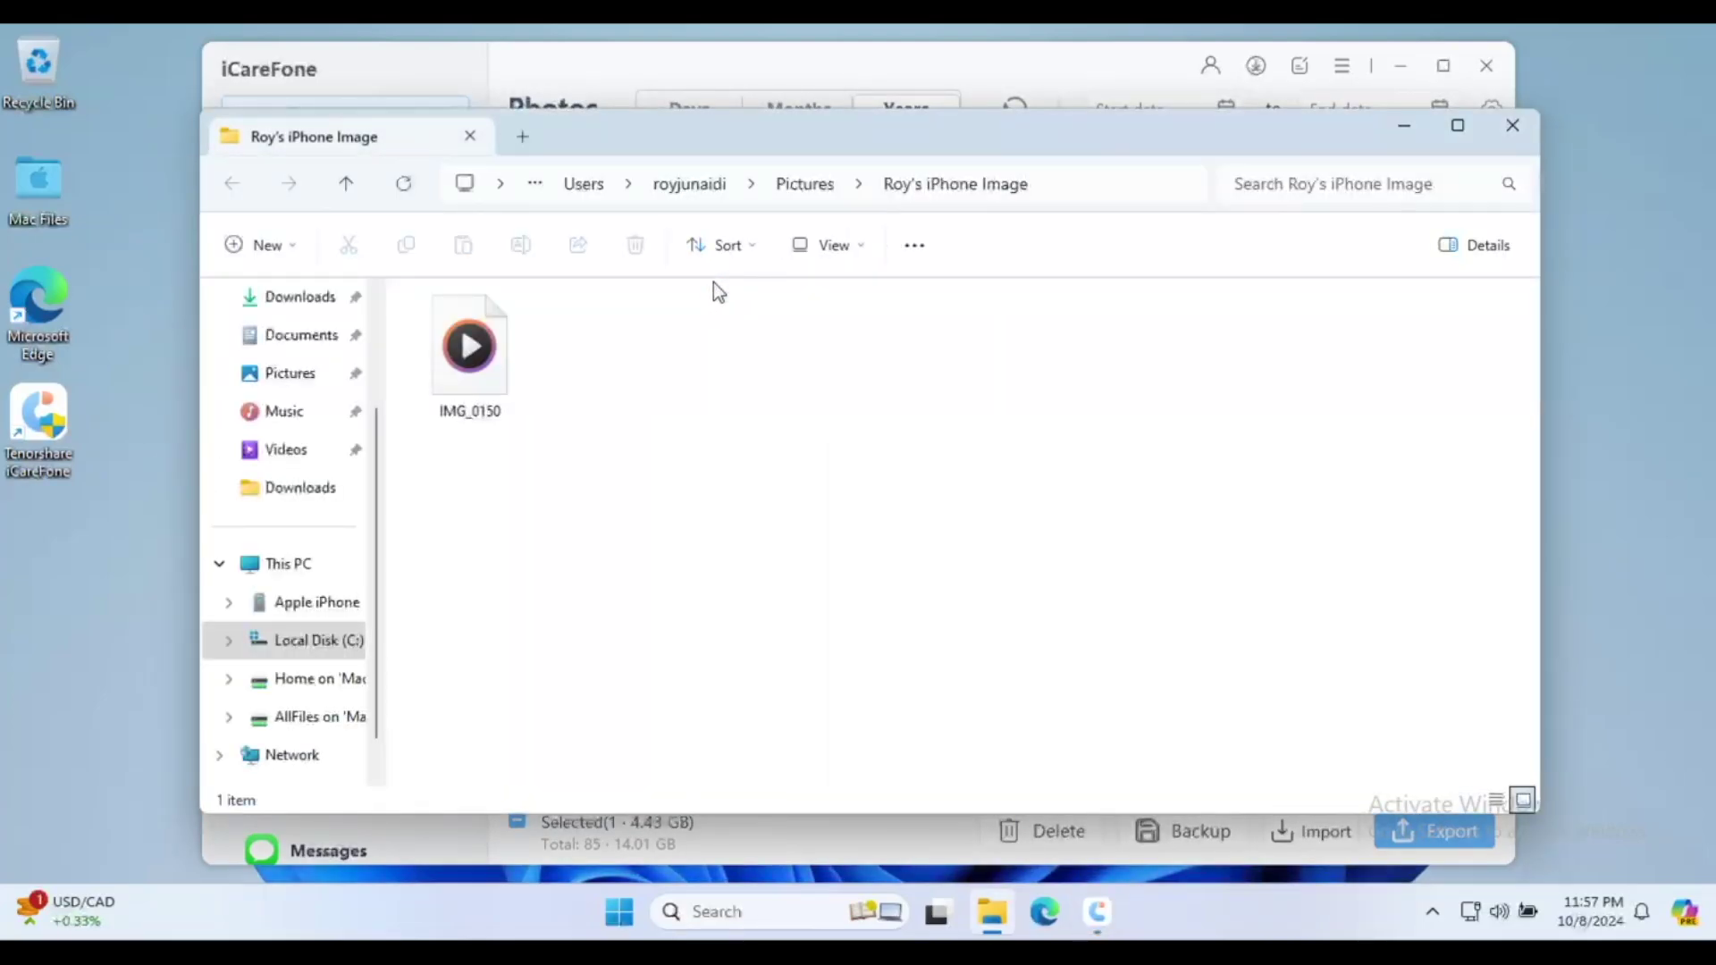
left_click(493, 368)
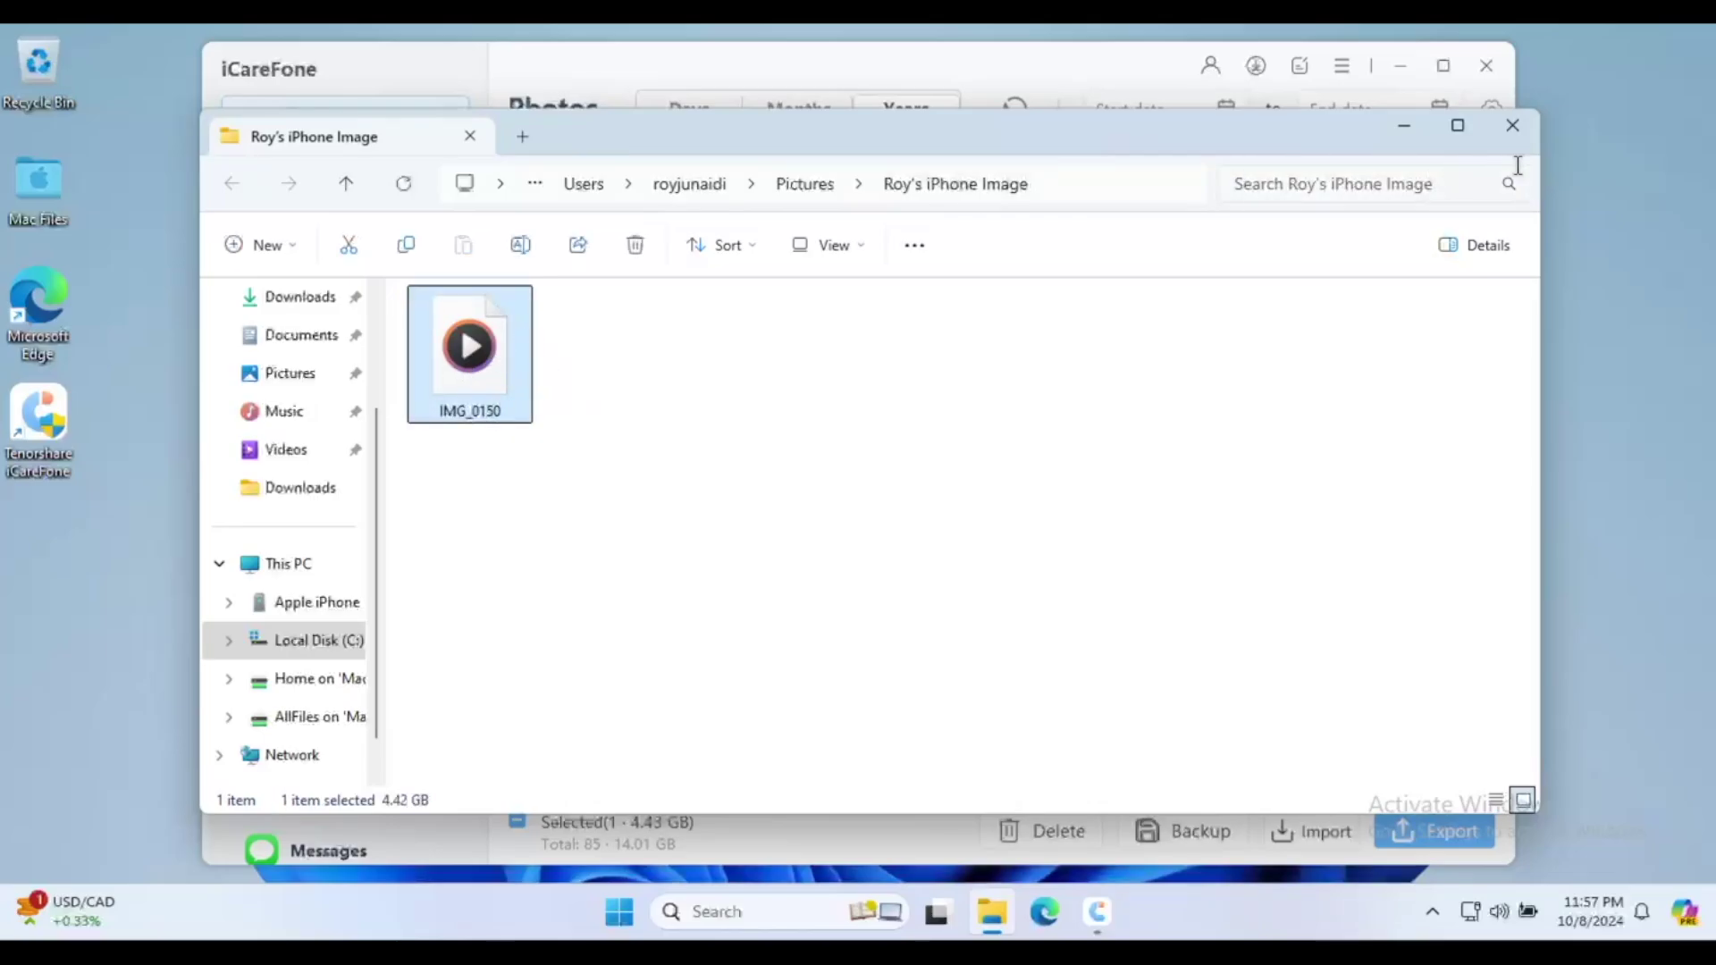
left_click(1511, 127)
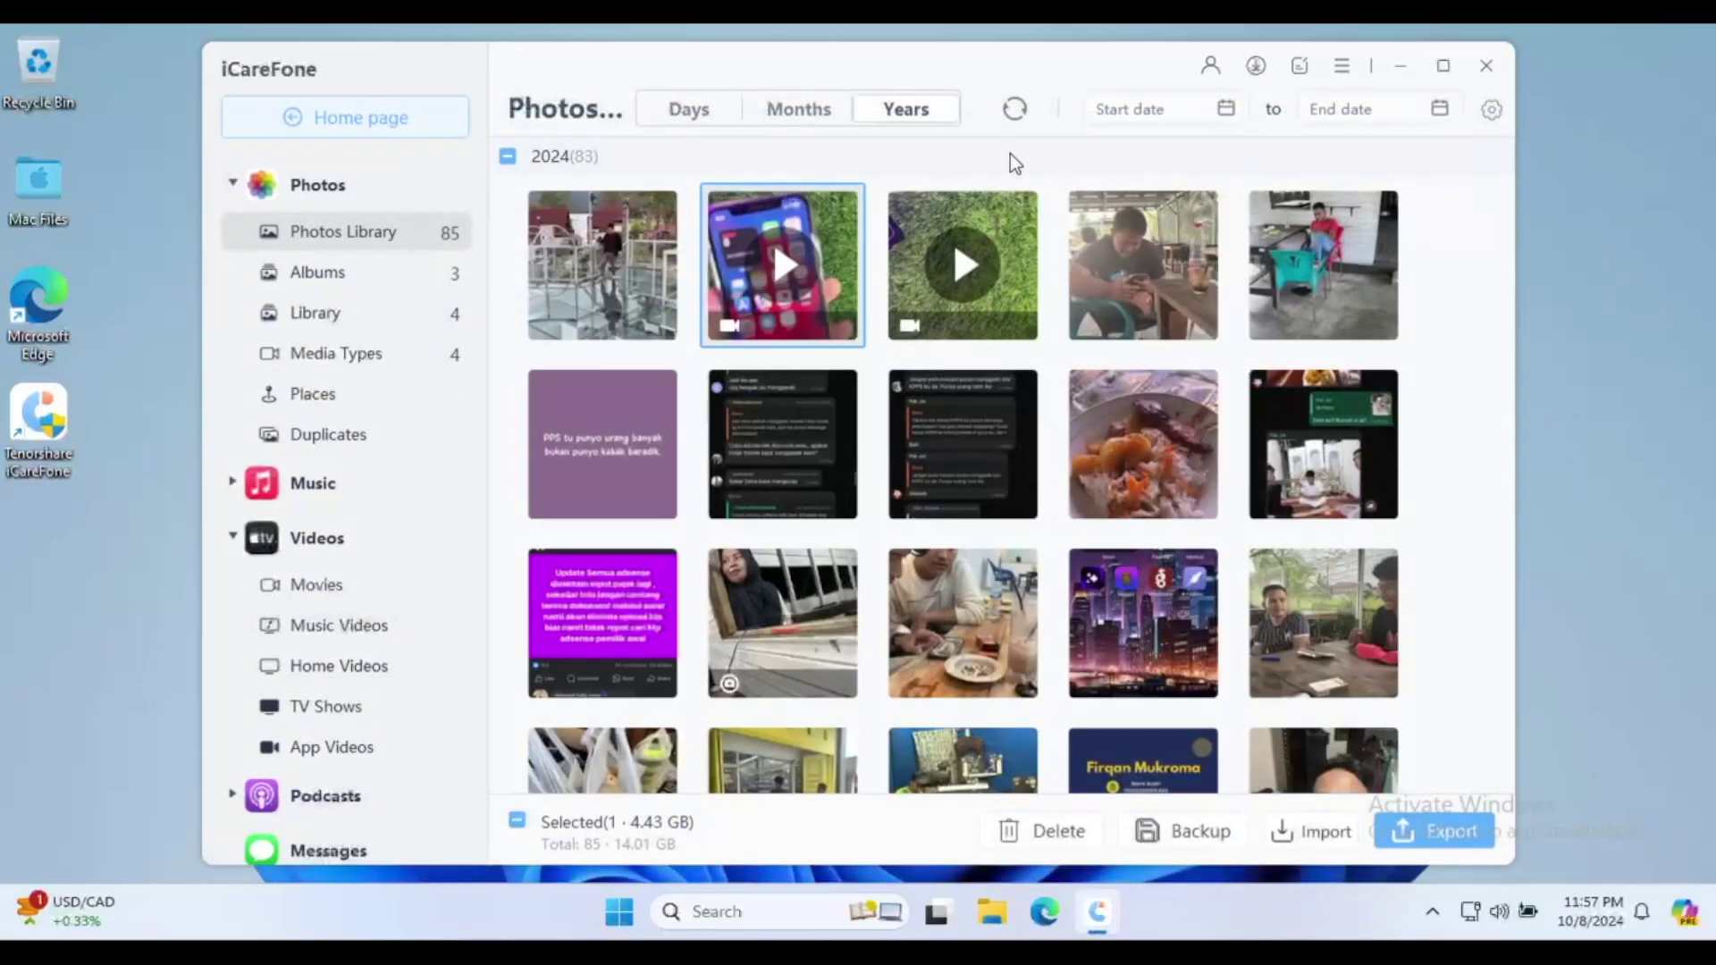
- Return to My Device and bring up the Backup & Restore data-type selection for the iPhone 14 Pro
left_click(231, 186)
left_click(335, 135)
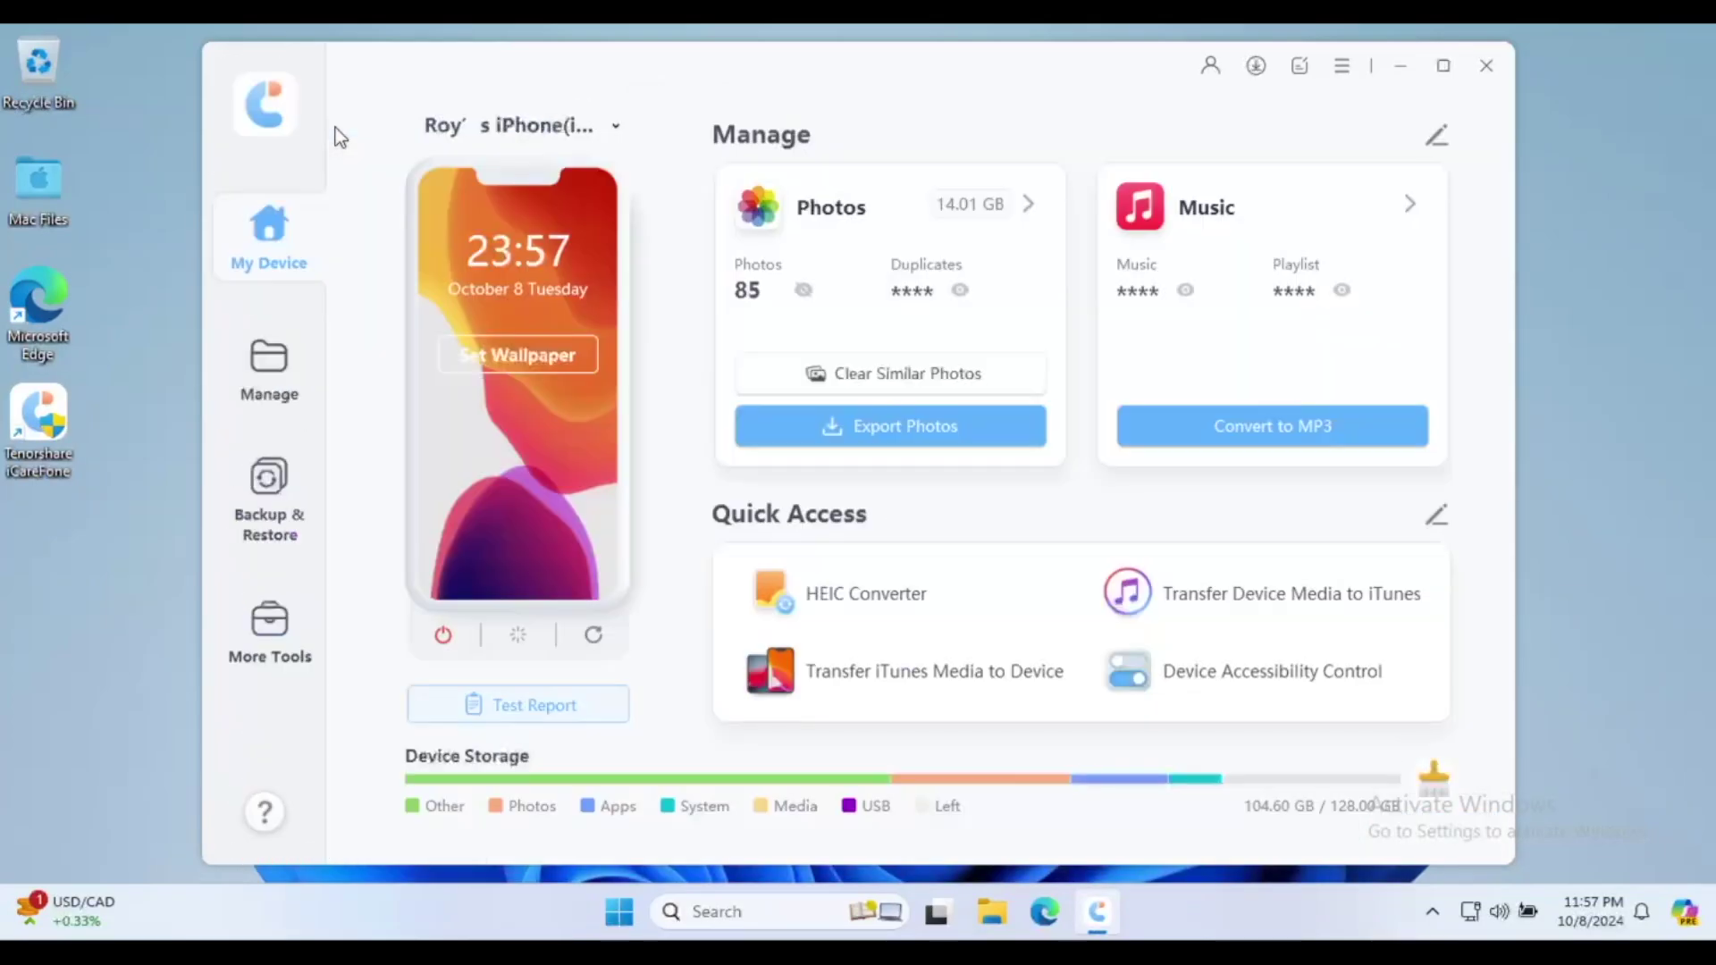
left_click(285, 381)
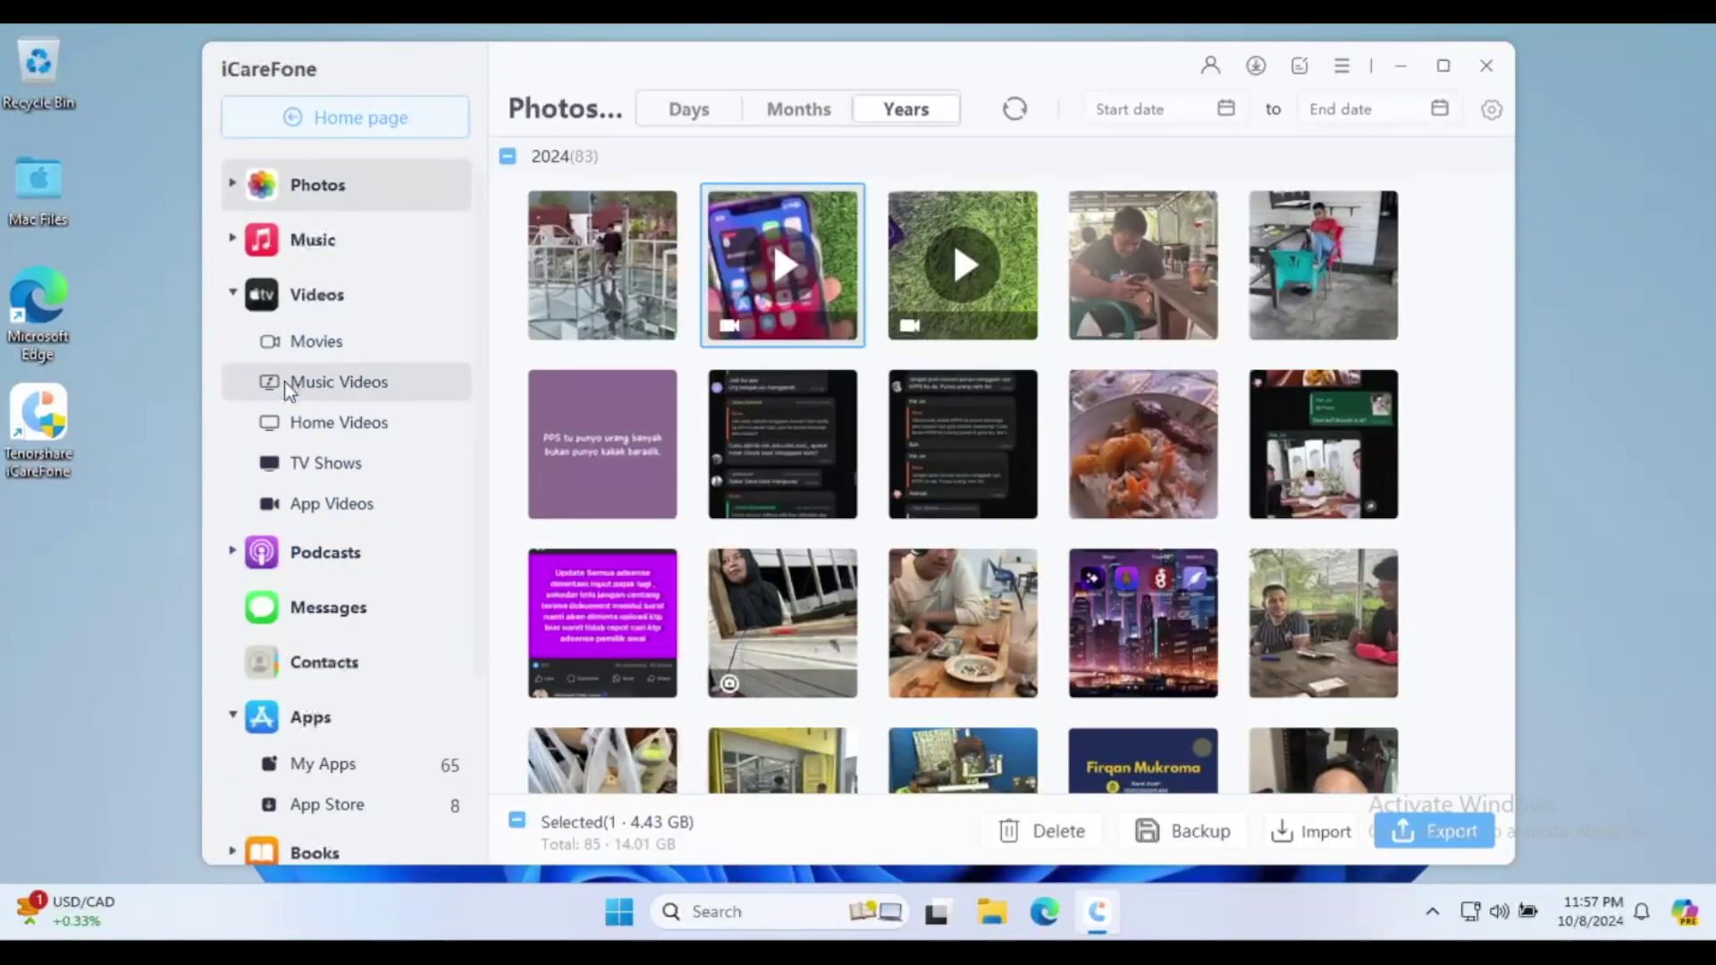
left_click(261, 120)
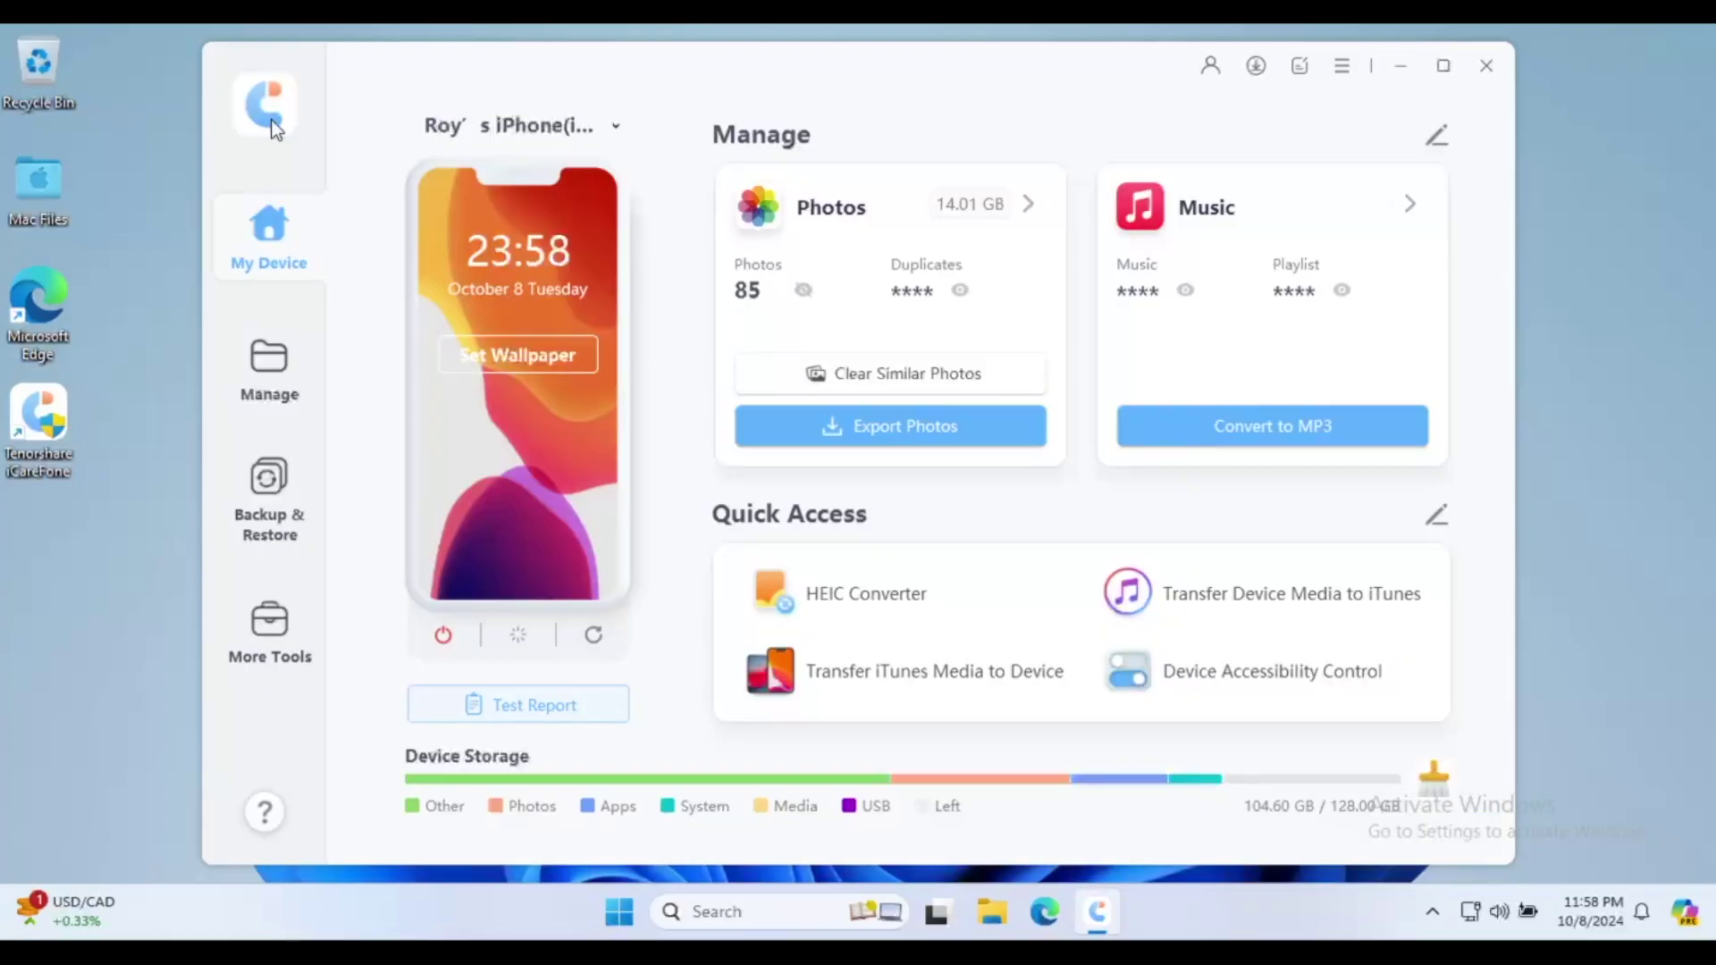
left_click(268, 495)
left_click(268, 496)
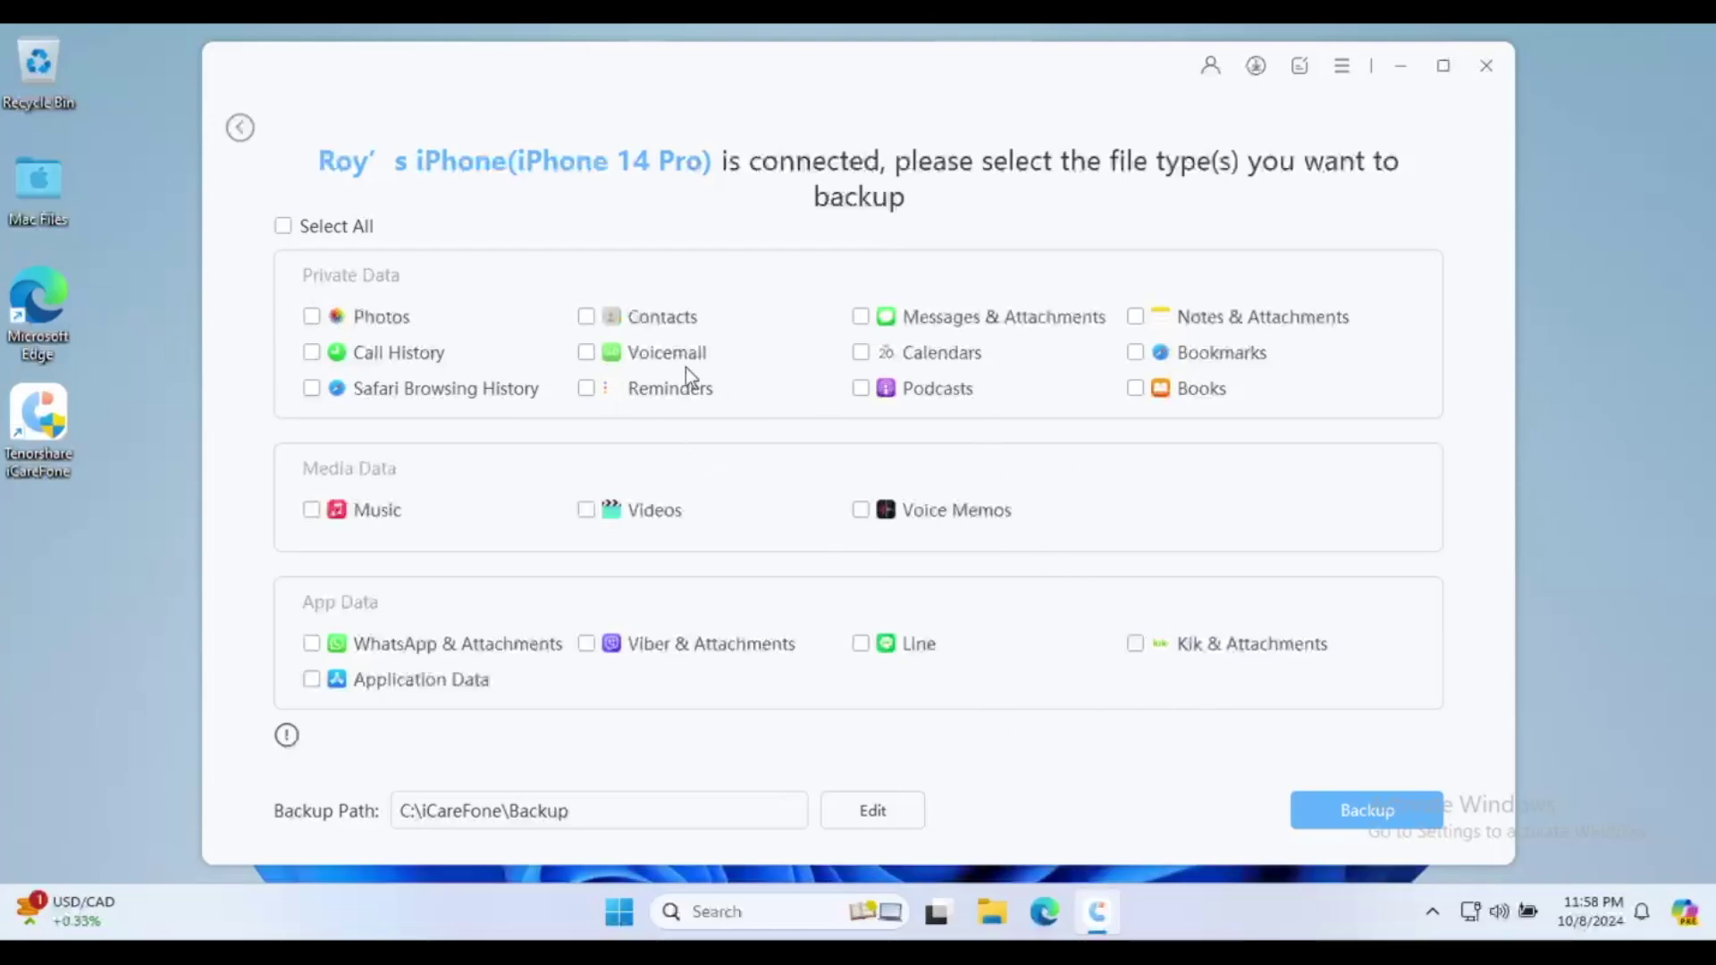
- Include Messages & Attachments with call and Safari history and start the backup
left_click(860, 322)
left_click(1315, 812)
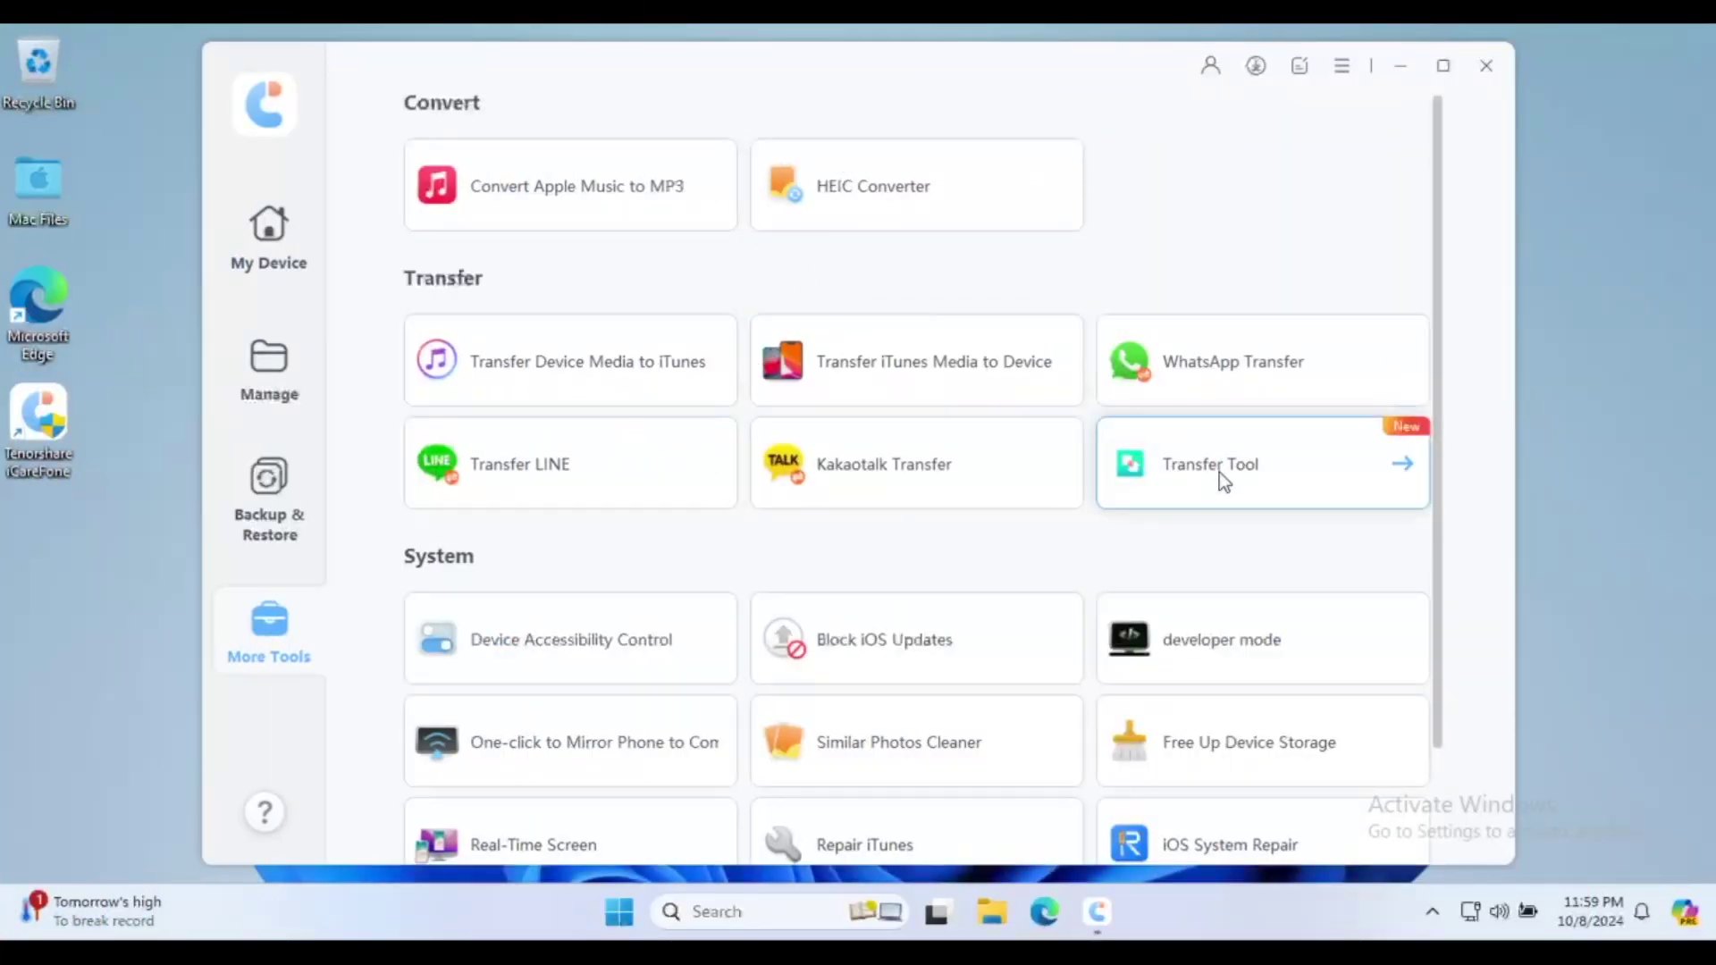
scroll(701, 562, "down", 1)
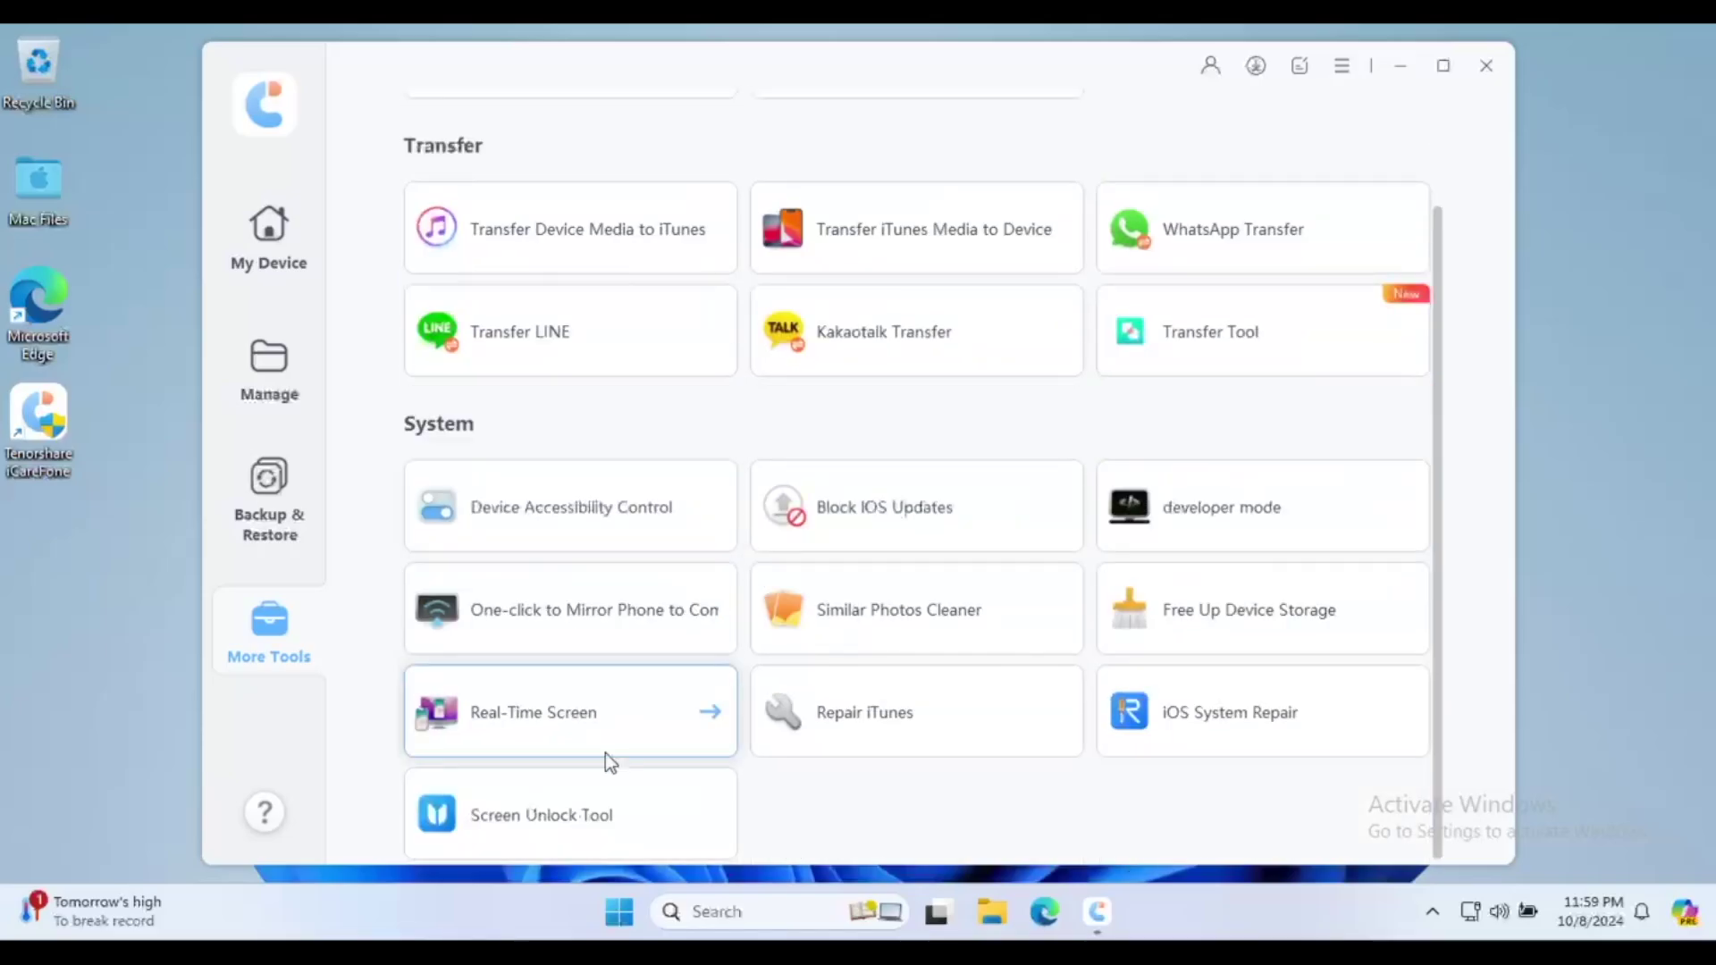
- Return to the My Device overview from More Tools and confirm exiting iCareFone
left_click(277, 237)
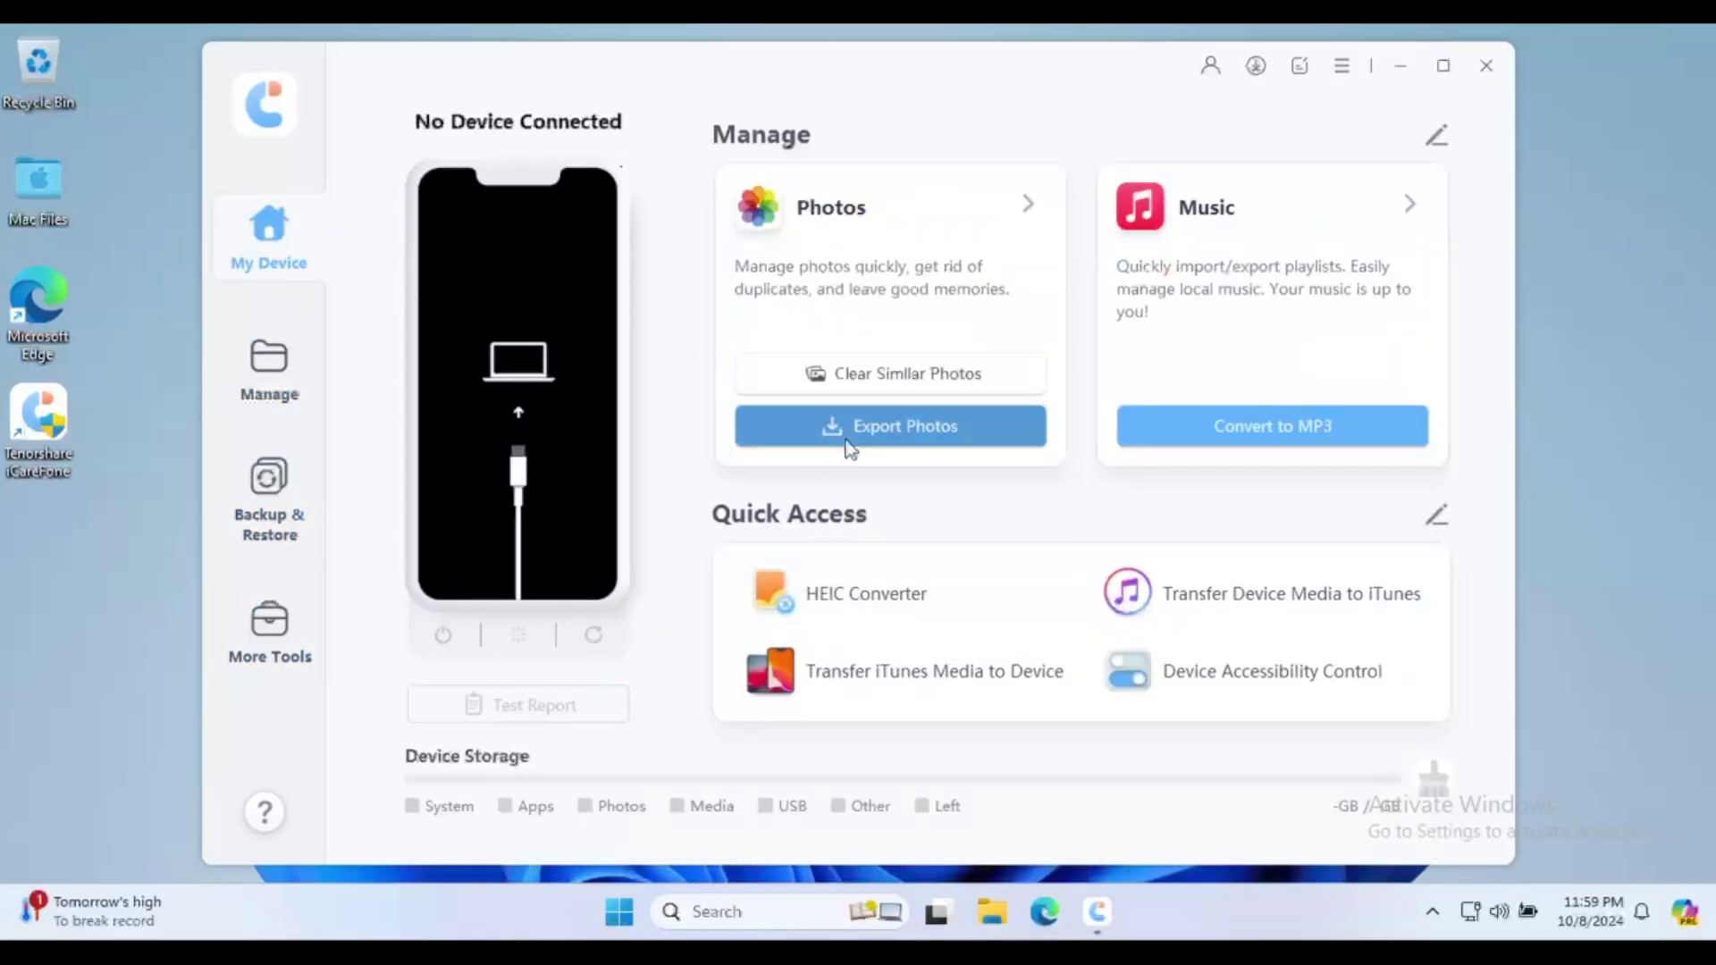
left_click(1483, 68)
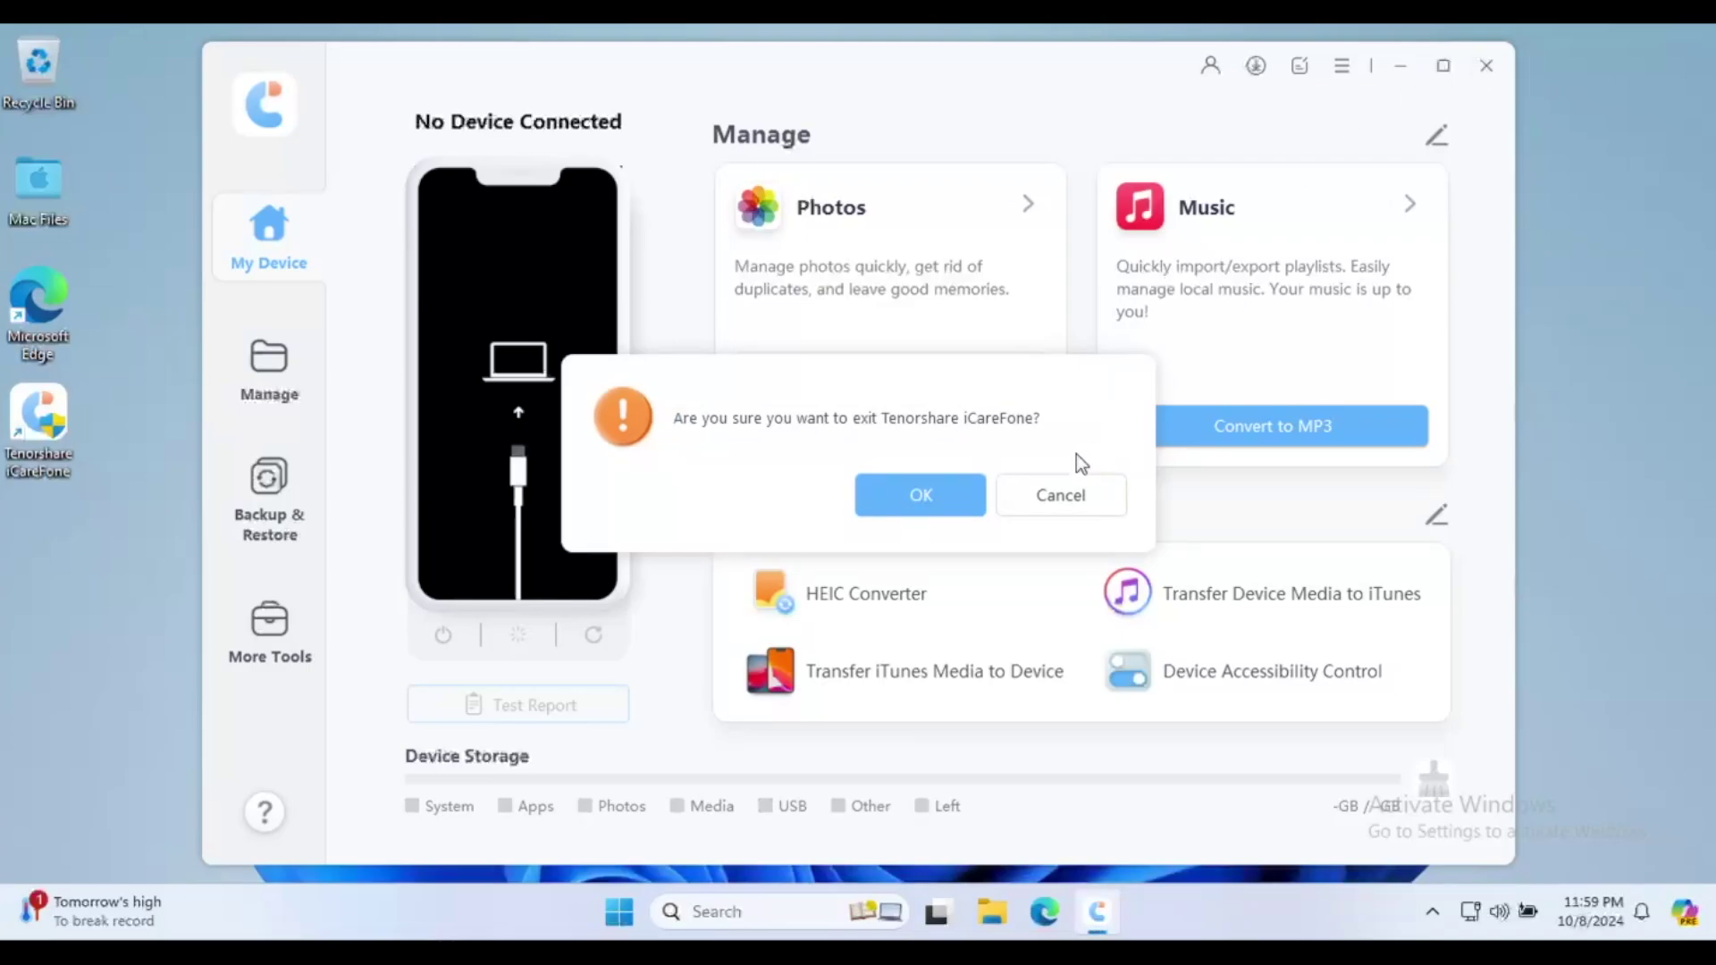
left_click(940, 494)
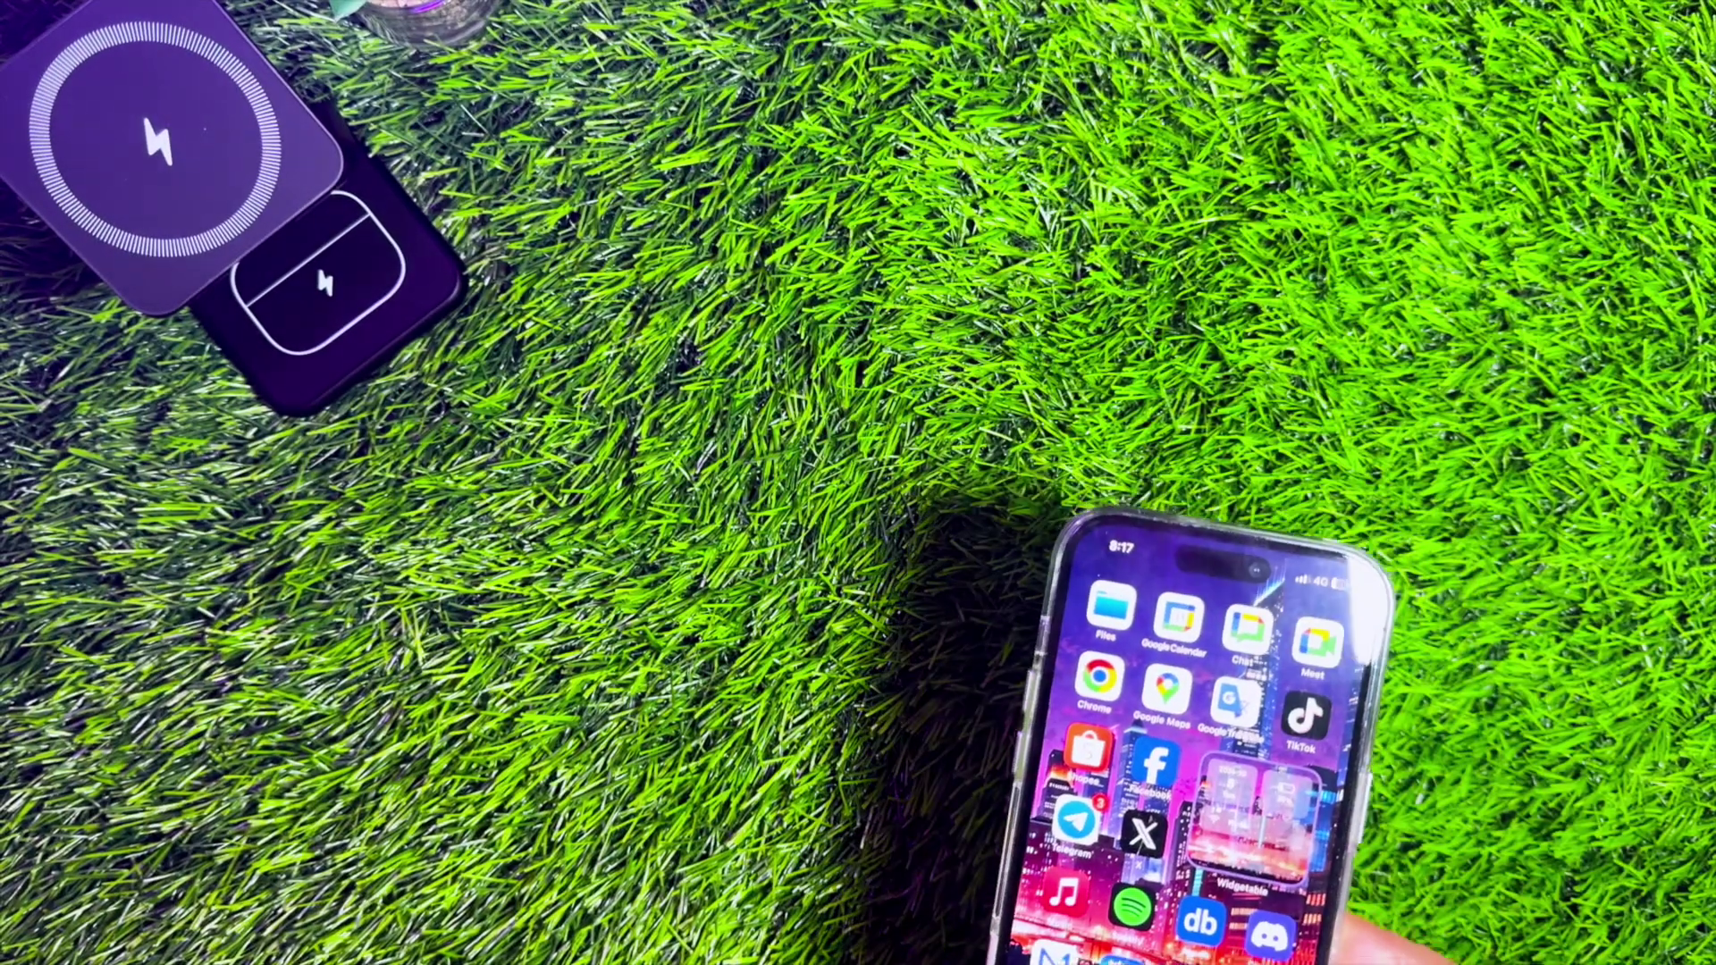